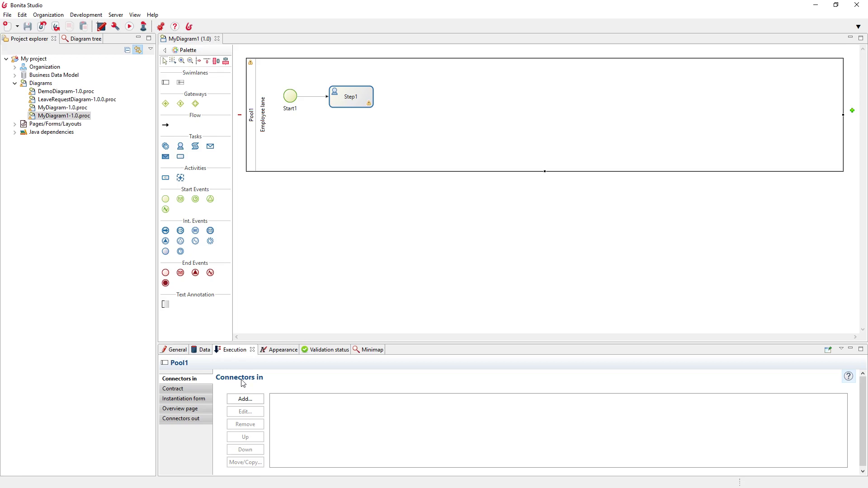
Step: Add an end event after Step1 in the Employee lane, connected by a sequence flow
{"action": "left_click", "coordinate": [197, 420]}
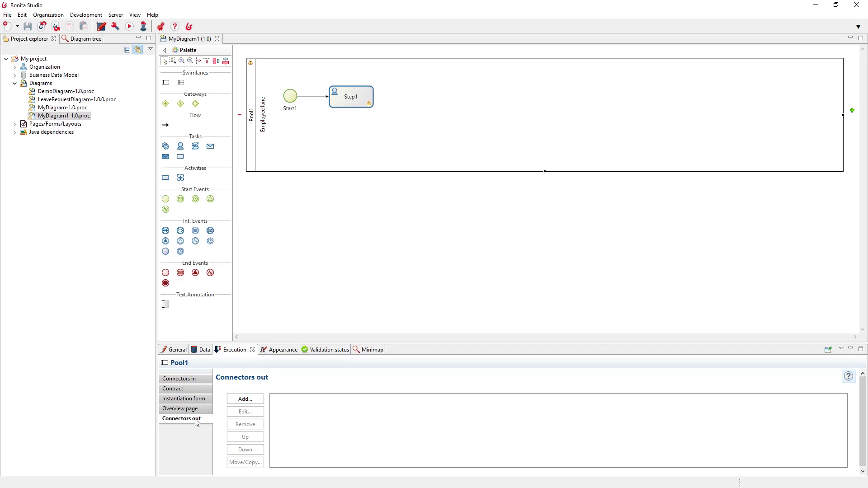
{"action": "left_click", "coordinate": [370, 94]}
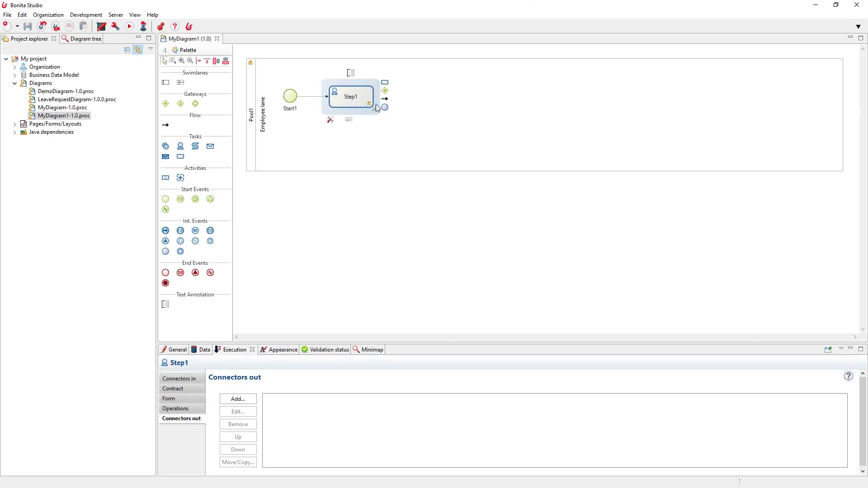
{"action": "left_click_drag", "start_coordinate": [385, 107], "coordinate": [411, 101]}
{"action": "left_click", "coordinate": [437, 117]}
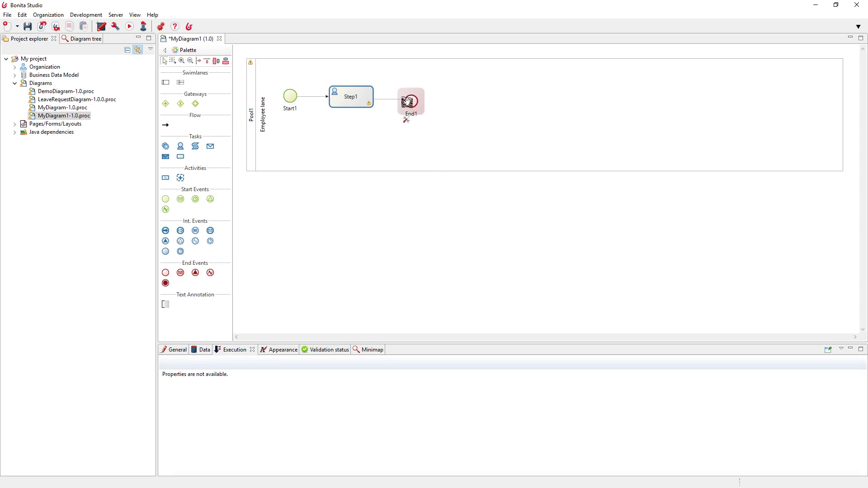
{"action": "left_click", "coordinate": [342, 132]}
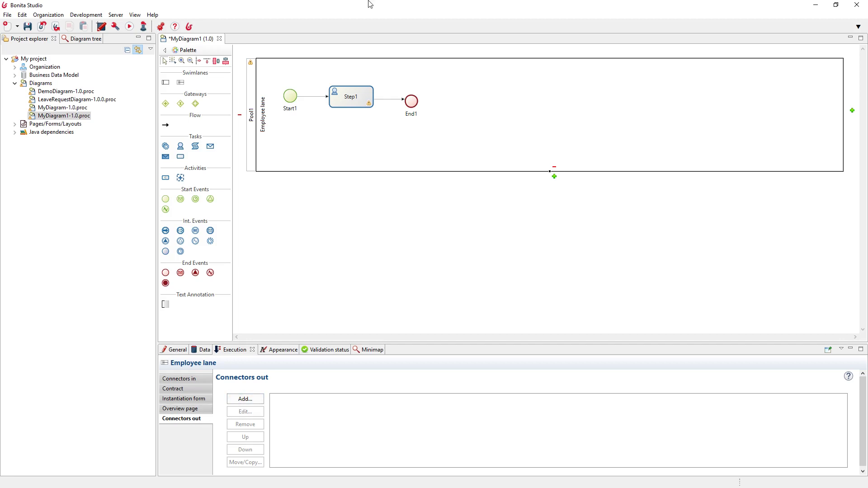
Step: Check Step1's connectors in and connectors out, and change Step1 from a human task to a service task
{"action": "left_click", "coordinate": [347, 101]}
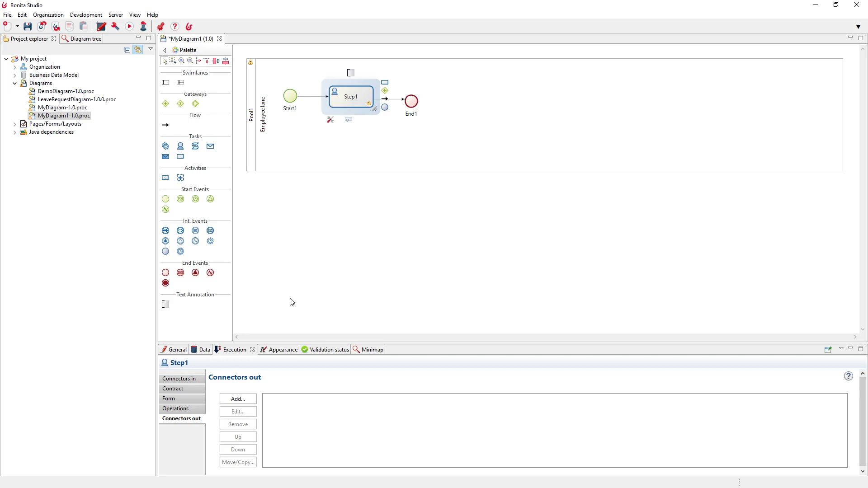
{"action": "left_click", "coordinate": [196, 382]}
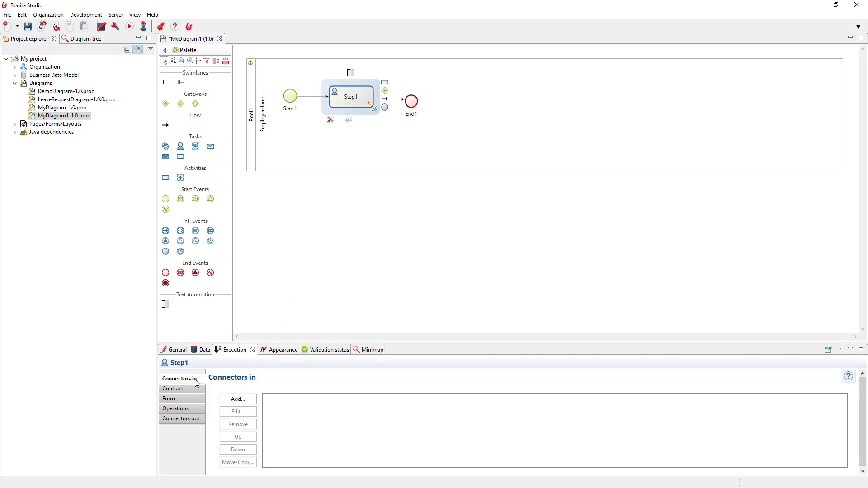
{"action": "left_click", "coordinate": [196, 422]}
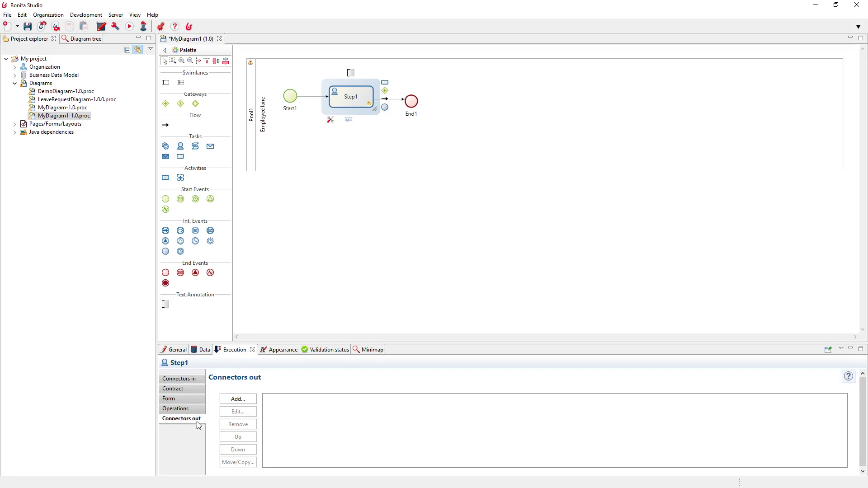
{"action": "left_click", "coordinate": [196, 382]}
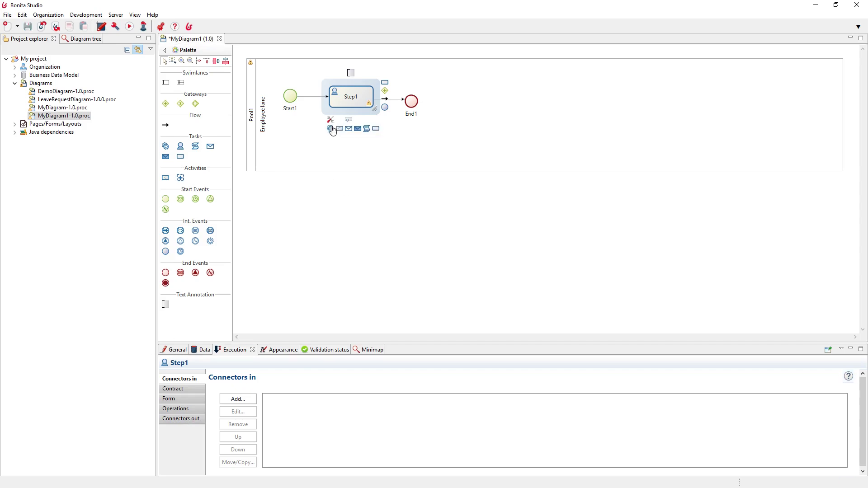
{"action": "left_click", "coordinate": [331, 129]}
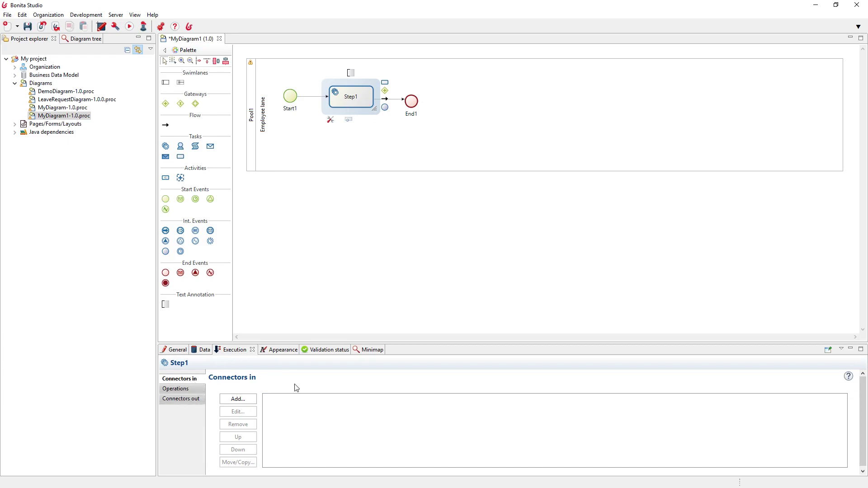
Step: Start adding a connector in to Pool1 using the REST GET connector definition
{"action": "left_click", "coordinate": [256, 114]}
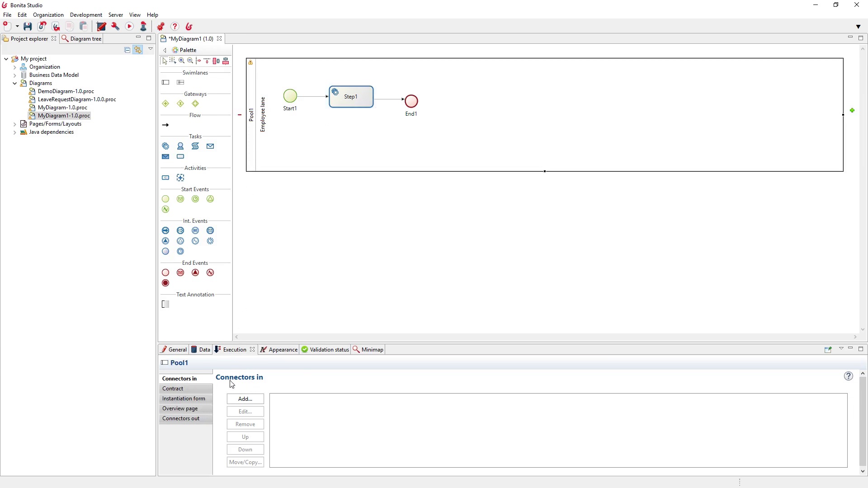
{"action": "left_click", "coordinate": [245, 398]}
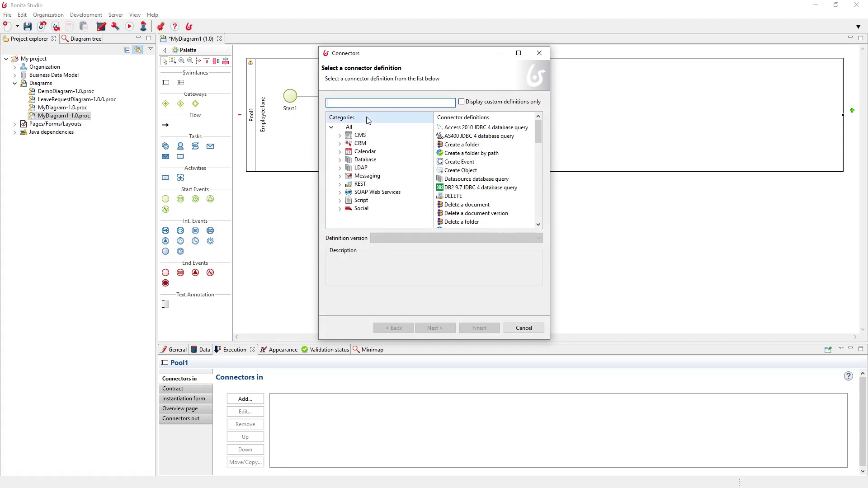
{"action": "left_click", "coordinate": [360, 184]}
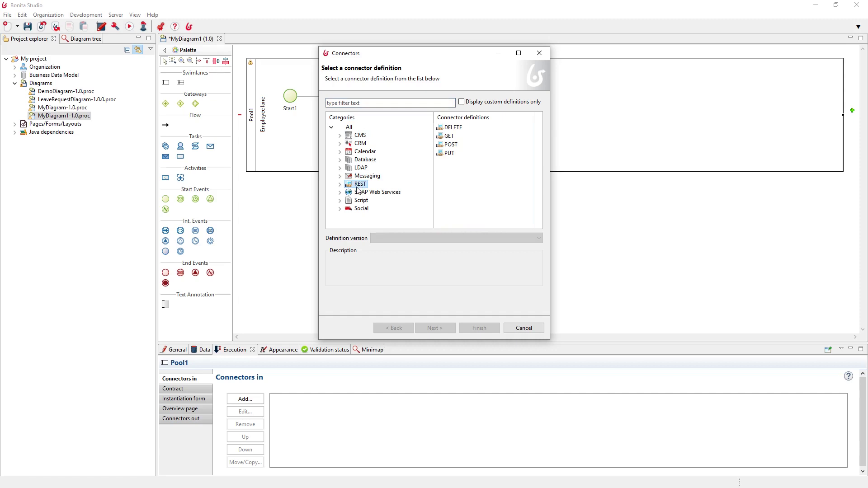
{"action": "left_click", "coordinate": [447, 136]}
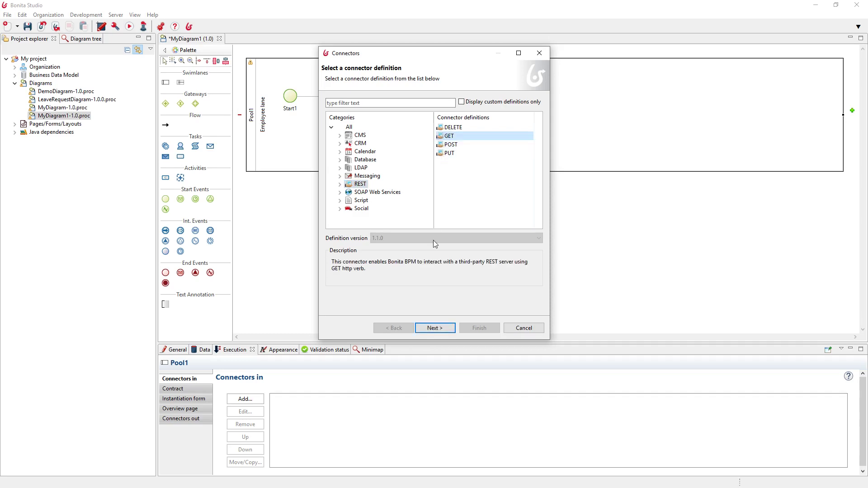
{"action": "left_click", "coordinate": [435, 328]}
Step: Name the connector "Get weather SF", keep "Put in failed state" as its failure behaviour, and continue to the request configuration
{"action": "left_click", "coordinate": [378, 96]}
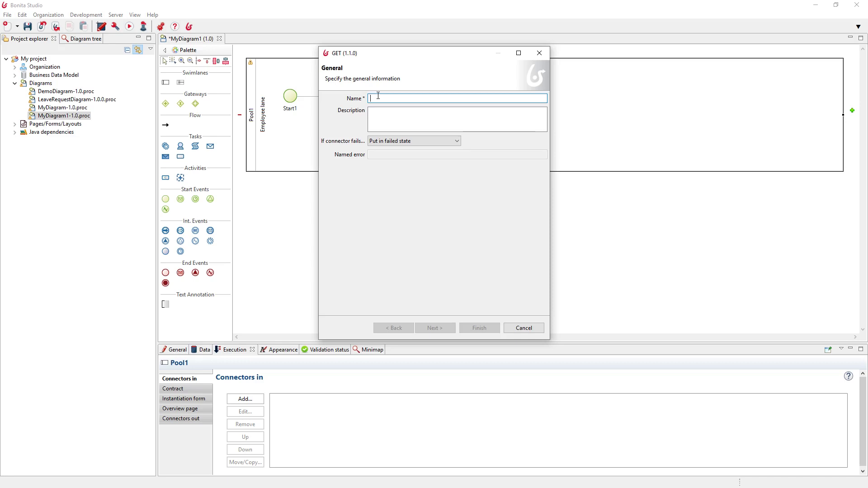
{"action": "type", "text": "Get weather SF"}
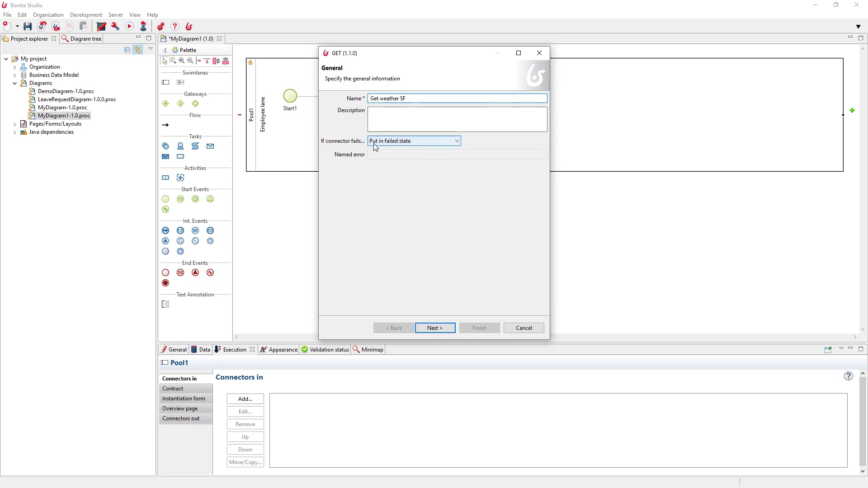
{"action": "left_click", "coordinate": [428, 141]}
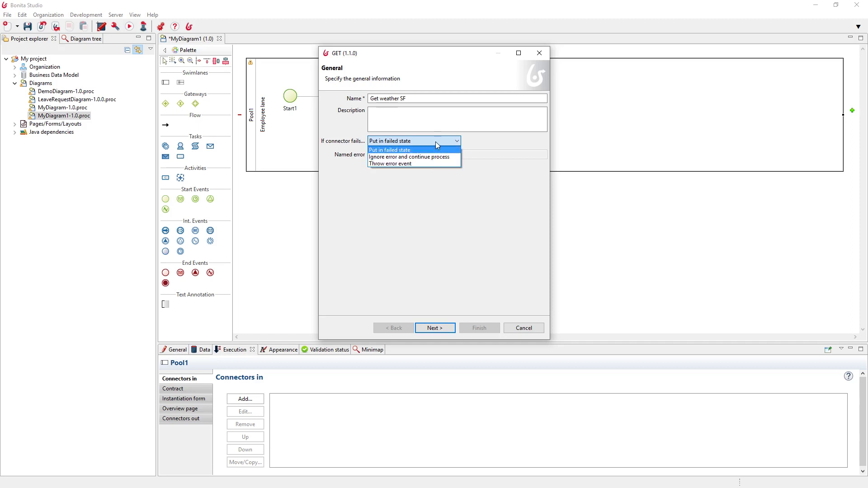
{"action": "left_click", "coordinate": [436, 149]}
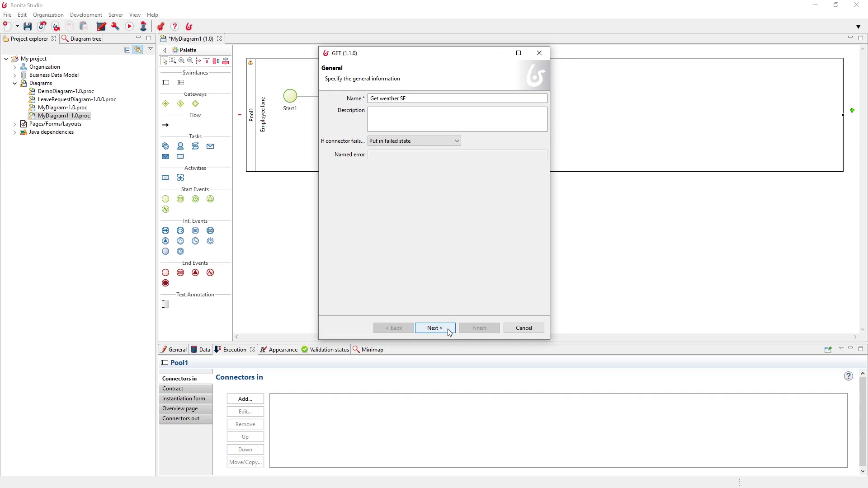
{"action": "left_click", "coordinate": [424, 140]}
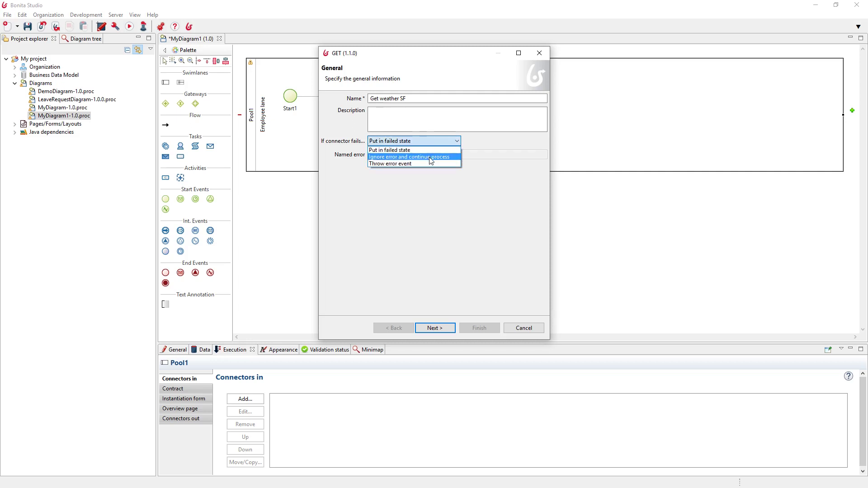
{"action": "left_click", "coordinate": [513, 156]}
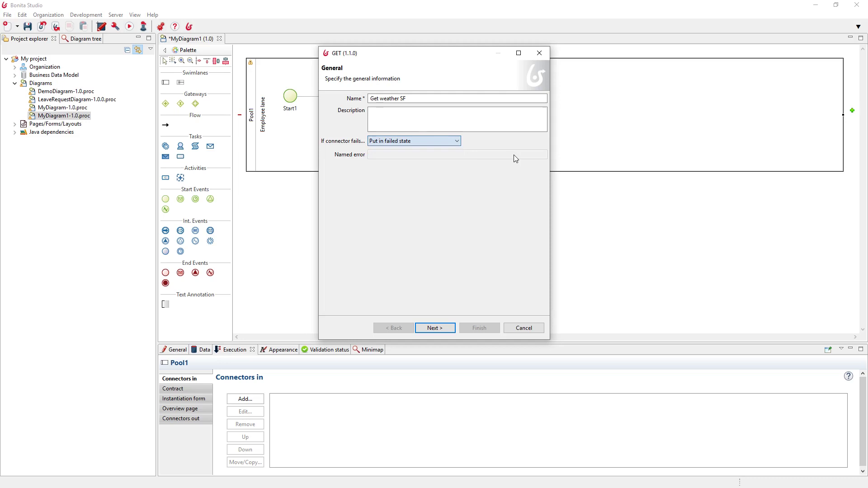
{"action": "left_click", "coordinate": [435, 328]}
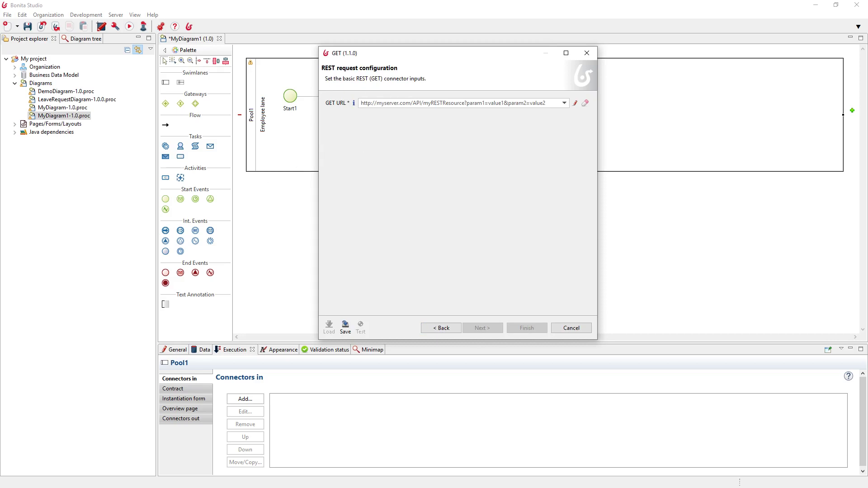
{"action": "key", "text": "alt+Tab"}
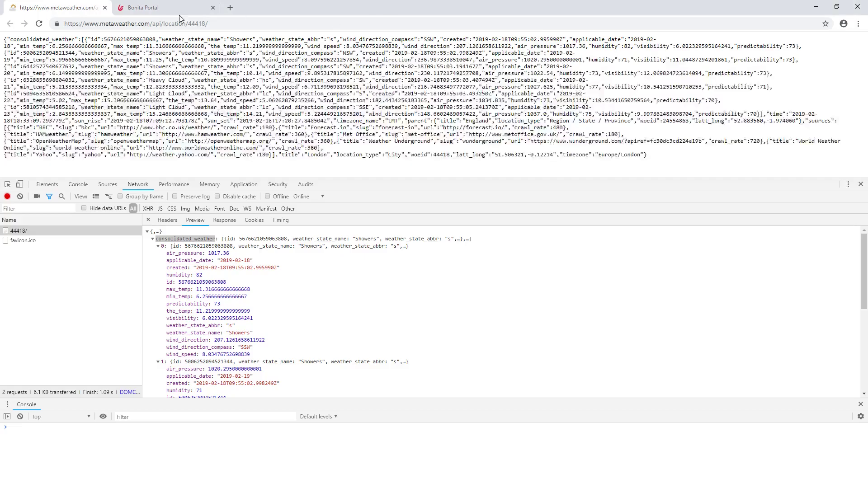
{"action": "left_click_drag", "start_coordinate": [217, 26], "coordinate": [62, 23]}
{"action": "key", "text": "ctrl+c"}
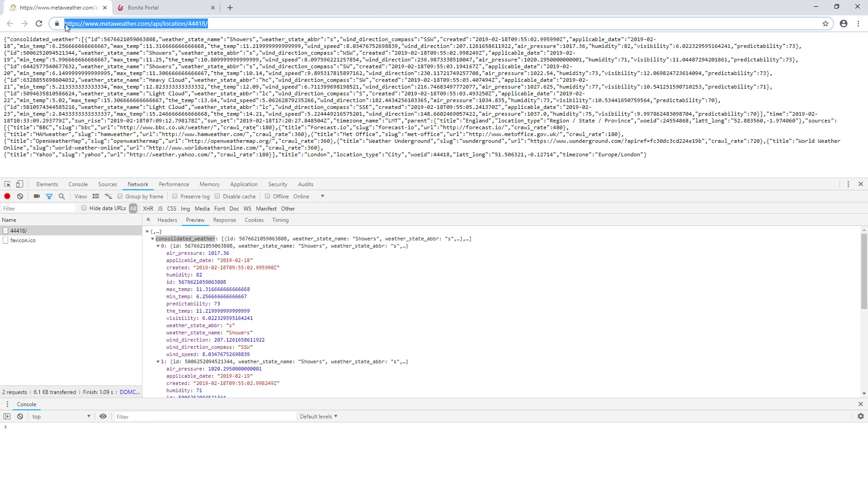
{"action": "left_click", "coordinate": [816, 7]}
{"action": "left_click", "coordinate": [448, 103]}
{"action": "key", "text": "ctrl+v"}
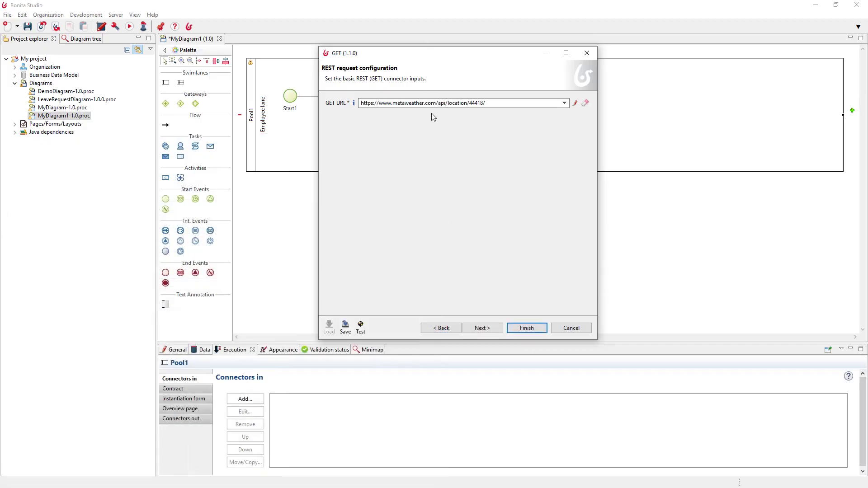
{"action": "double_click", "coordinate": [477, 104]}
{"action": "left_click_drag", "start_coordinate": [469, 103], "coordinate": [482, 103]}
Step: Keep the default advanced, authentication, SSL and proxy settings and proceed to the connector's output operations
{"action": "left_click", "coordinate": [490, 330]}
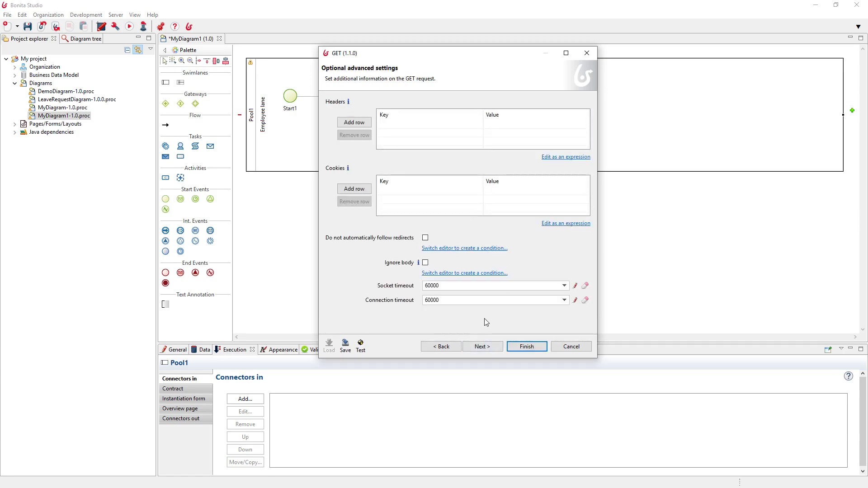
{"action": "left_click", "coordinate": [488, 350]}
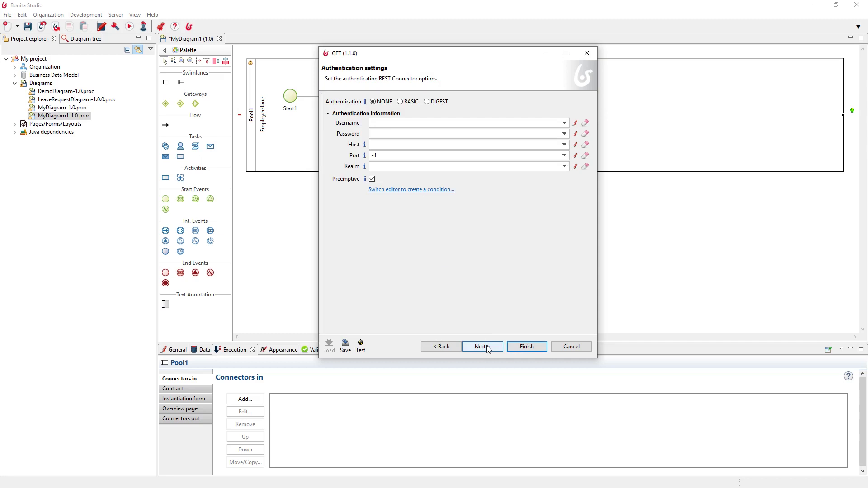
{"action": "left_click", "coordinate": [482, 347]}
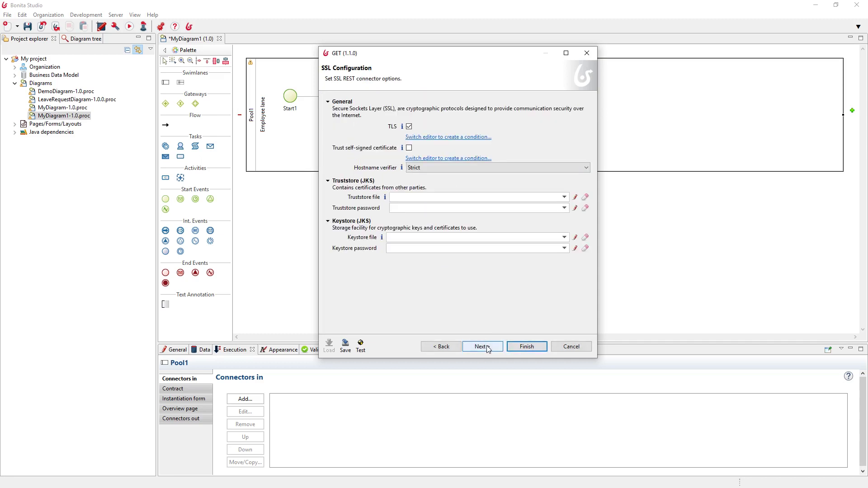
{"action": "left_click", "coordinate": [488, 348]}
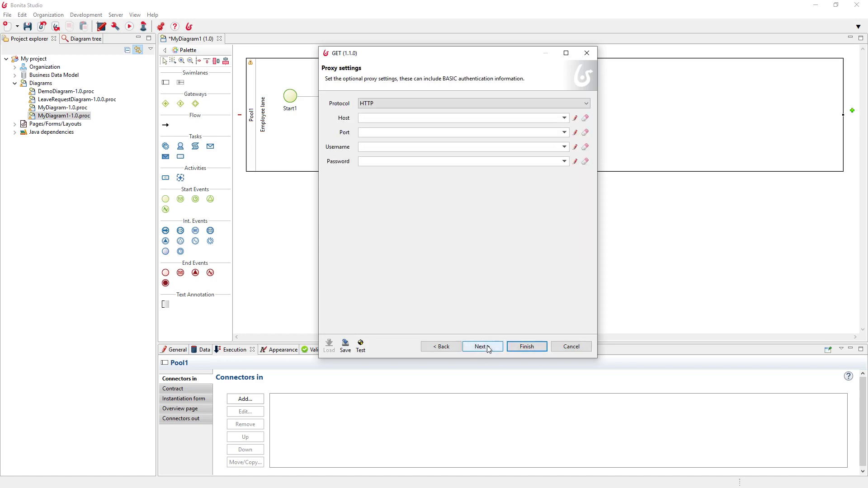
{"action": "left_click", "coordinate": [488, 348]}
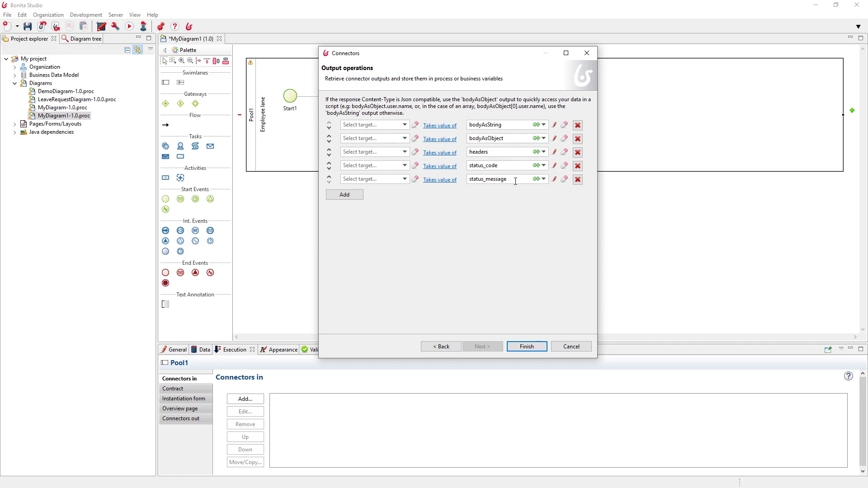
Step: Remove the bodyAsString, headers, status_code and status_message output operations, keeping only bodyAsObject
{"action": "left_click", "coordinate": [578, 127]}
{"action": "left_click", "coordinate": [579, 140]}
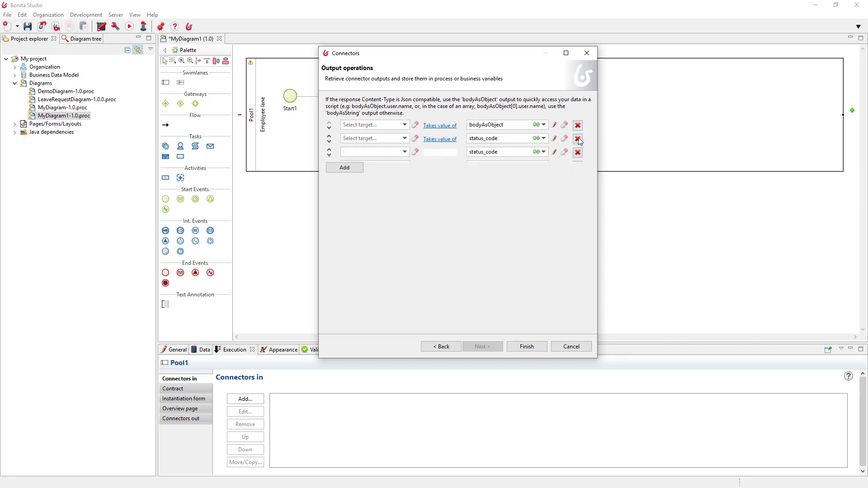
{"action": "left_click", "coordinate": [577, 139]}
{"action": "left_click", "coordinate": [578, 139]}
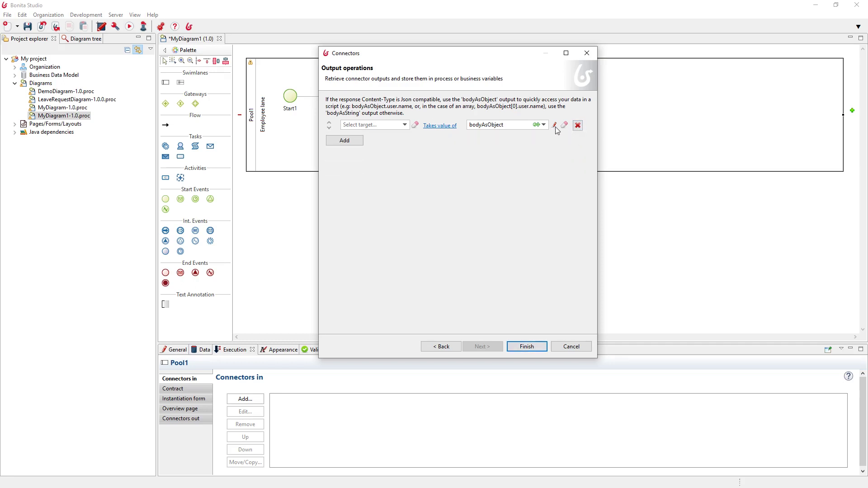
Step: Set the output target to sfWeather and its operator to the Java method setDescription(String)
{"action": "left_click", "coordinate": [405, 127]}
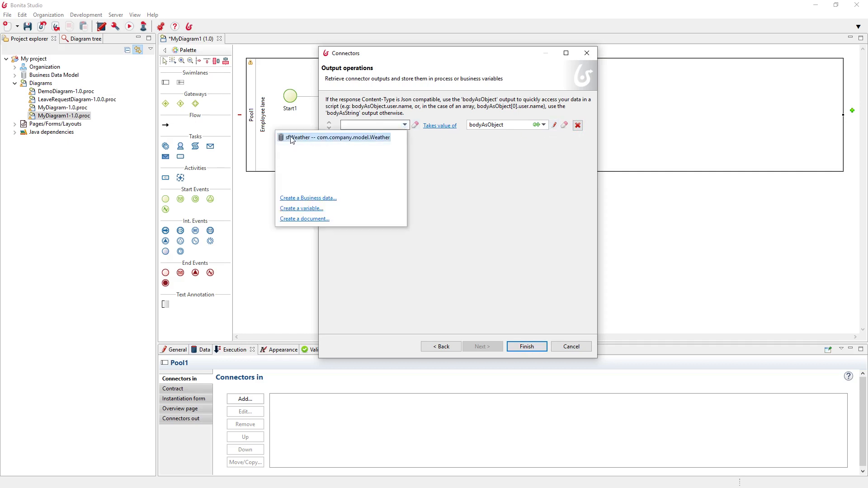
{"action": "left_click", "coordinate": [312, 138]}
{"action": "left_click", "coordinate": [432, 127]}
{"action": "left_click", "coordinate": [449, 186]}
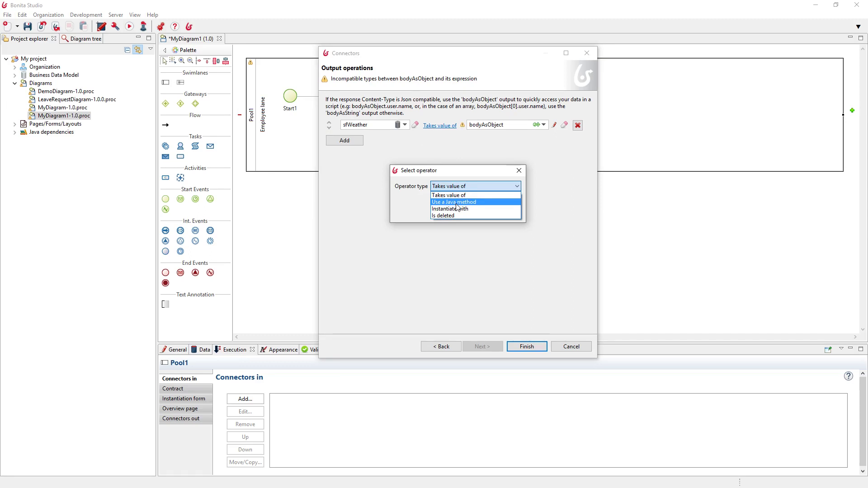
{"action": "left_click", "coordinate": [454, 202]}
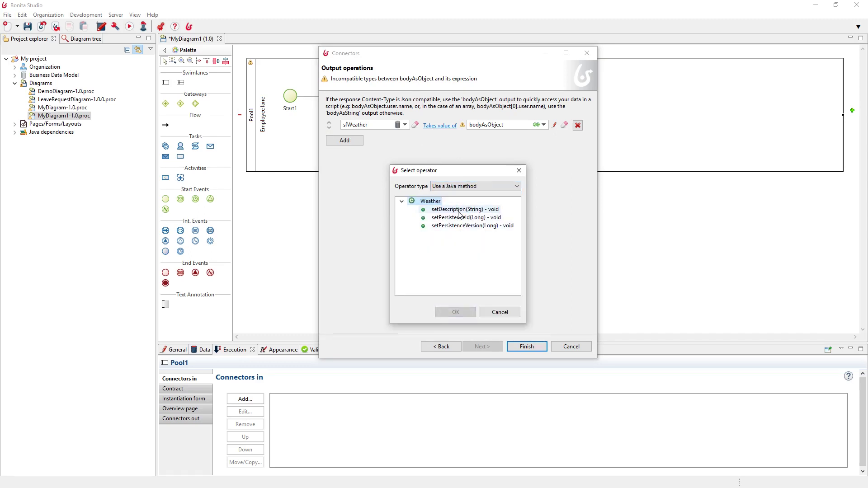
{"action": "left_click", "coordinate": [458, 210]}
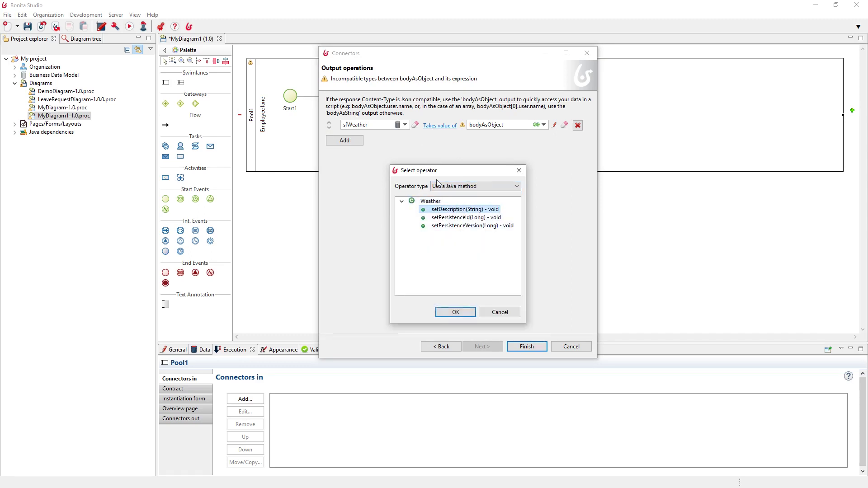
{"action": "left_click", "coordinate": [456, 312]}
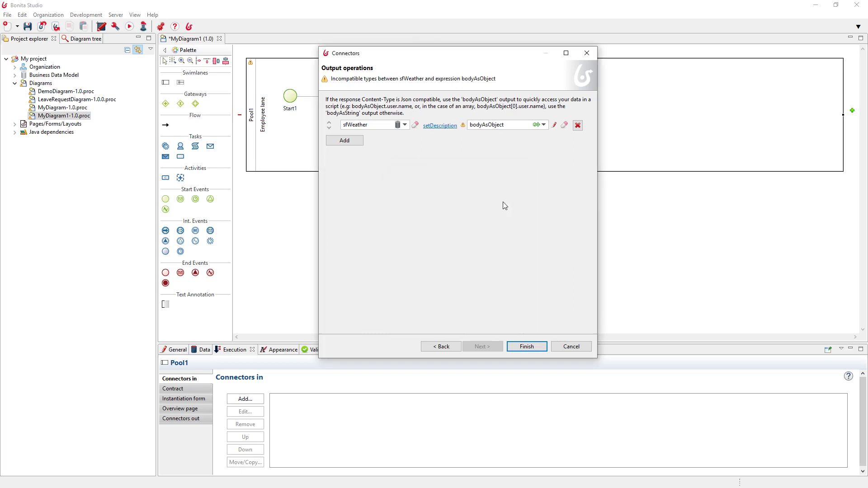
Step: Check the consolidated_weather structure in the browser's MetaWeather response, and change the bodyAsObject output expression to a Script
{"action": "left_click", "coordinate": [554, 126]}
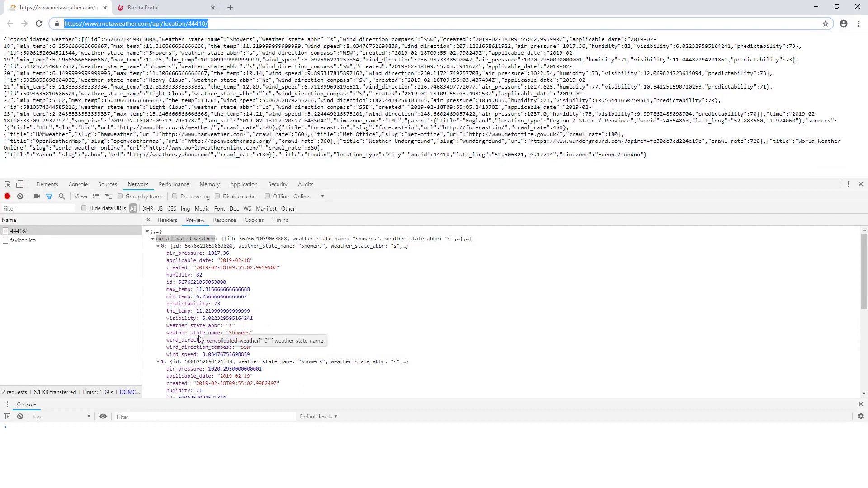
{"action": "left_click", "coordinate": [153, 242]}
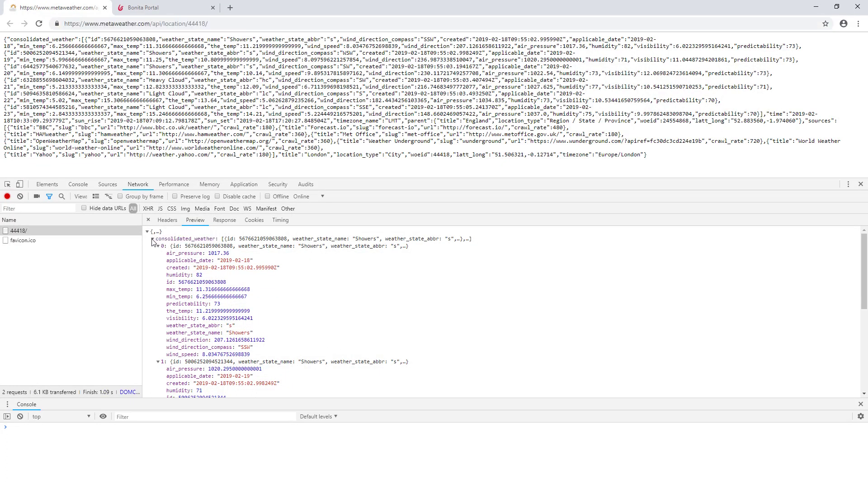
{"action": "left_click", "coordinate": [153, 239]}
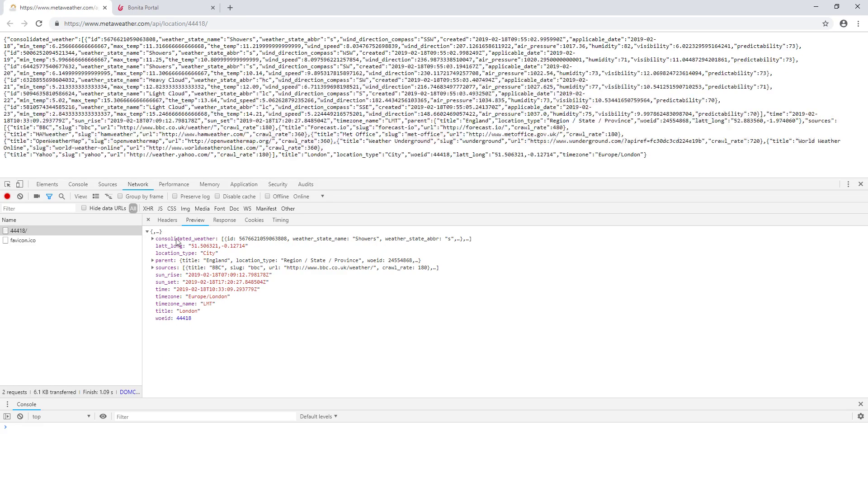
{"action": "left_click", "coordinate": [153, 240]}
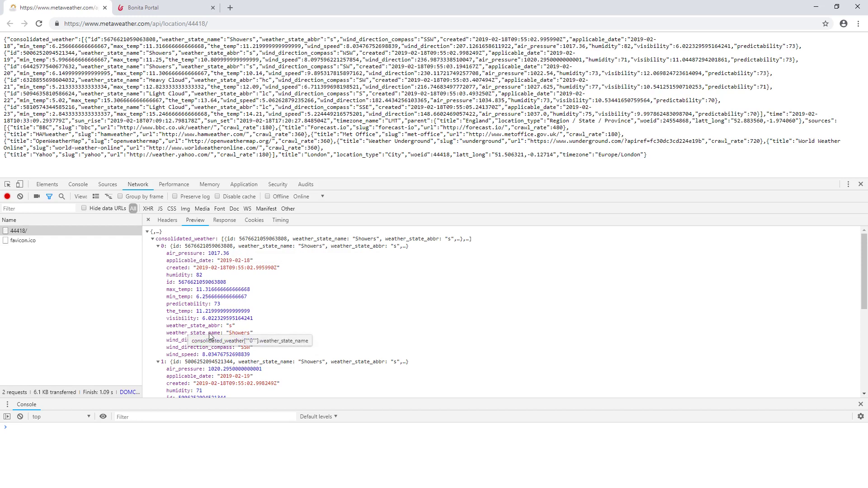
{"action": "left_click", "coordinate": [816, 7]}
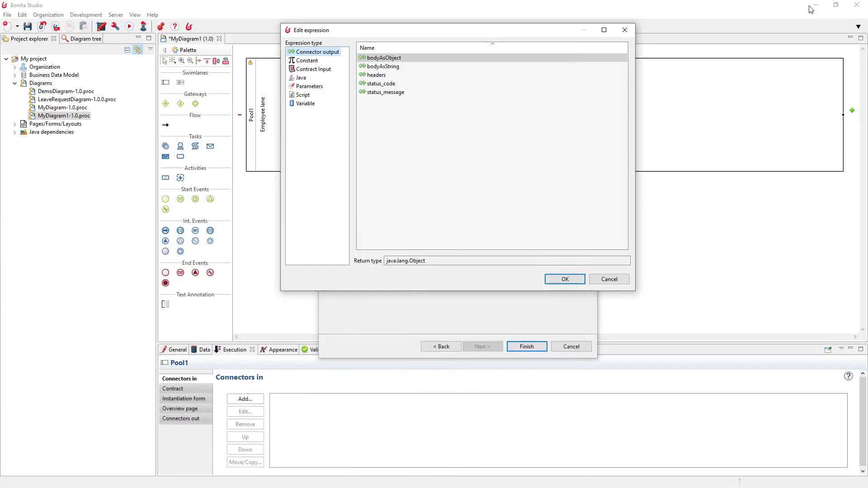
{"action": "left_click", "coordinate": [315, 94]}
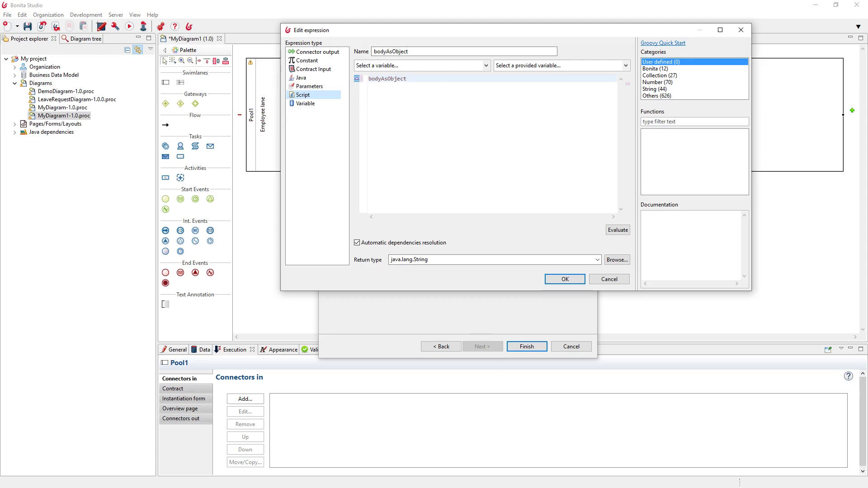
Step: Copy consolidated_weather from the browser's response and extend the script to bodyAsObject.consolidated_weather[0]
{"action": "left_click", "coordinate": [421, 78]}
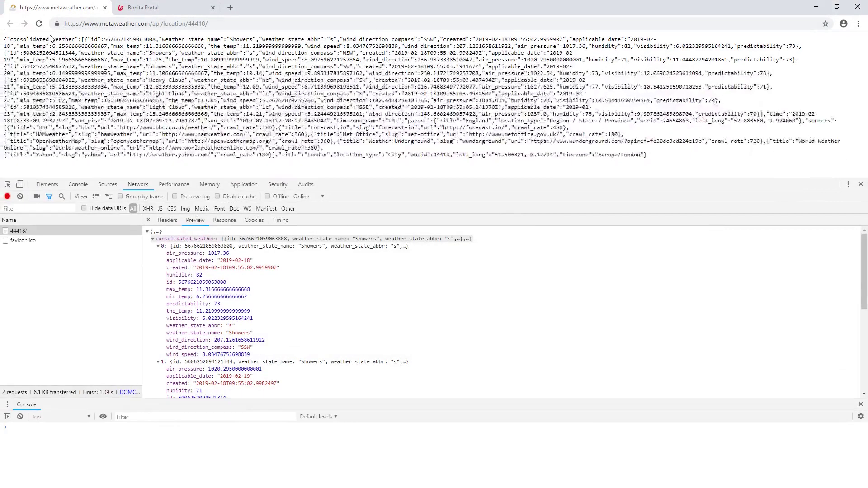
{"action": "double_click", "coordinate": [48, 40]}
{"action": "key", "text": "ctrl+c"}
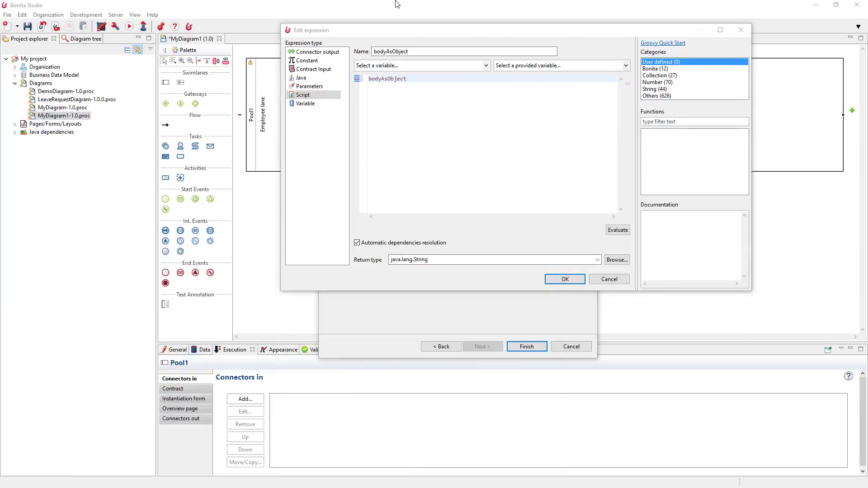
{"action": "left_click", "coordinate": [444, 82]}
{"action": "type", "text": "."}
{"action": "key", "text": "ctrl+v"}
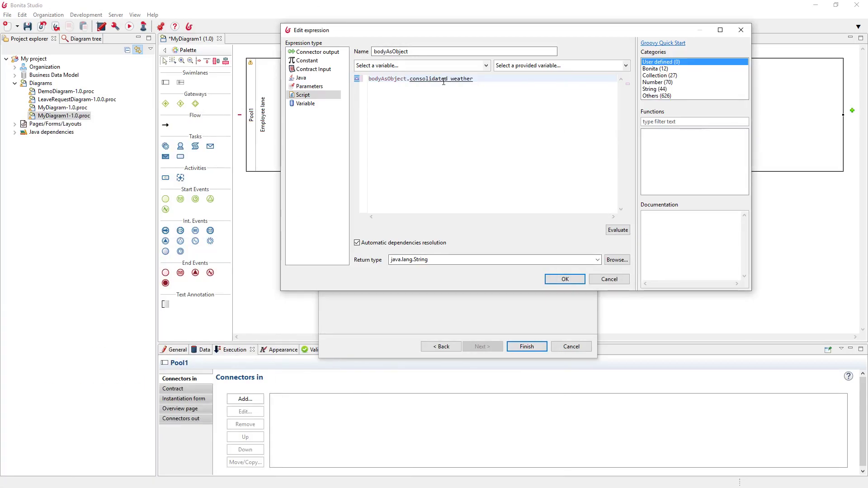
{"action": "type", "text": "[0]"}
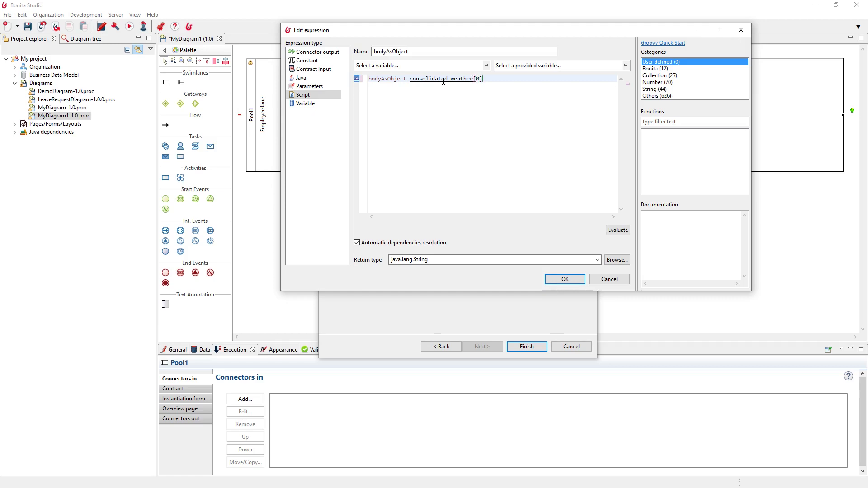
Step: Append .weather_state_name to the script expression and assign it to a String variable named weather
{"action": "type", "text": "."}
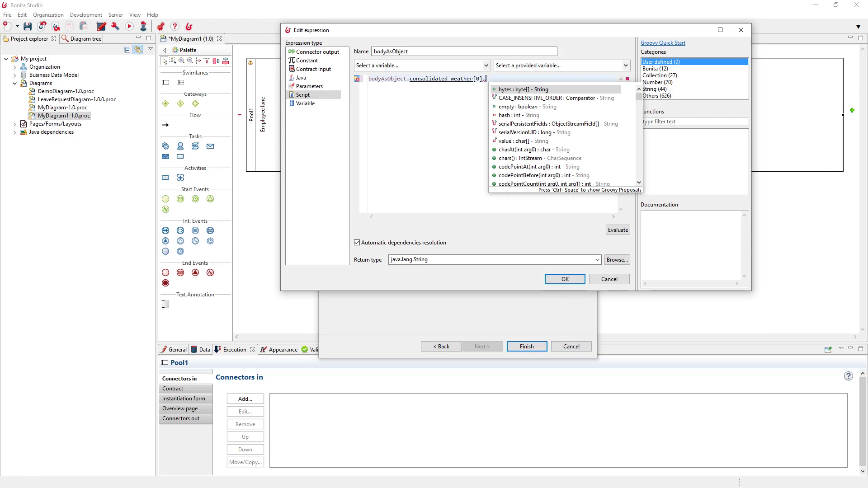
{"action": "key", "text": "alt+Tab"}
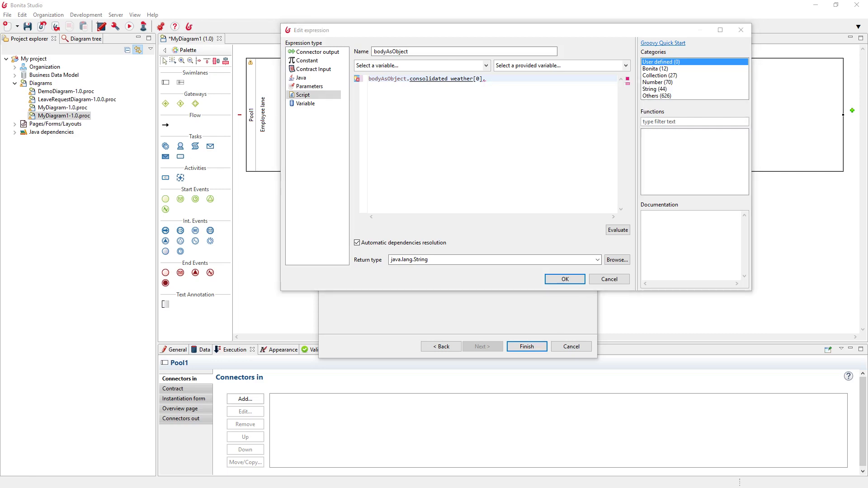
{"action": "left_click", "coordinate": [515, 83]}
{"action": "type", "text": "weather_state_name"}
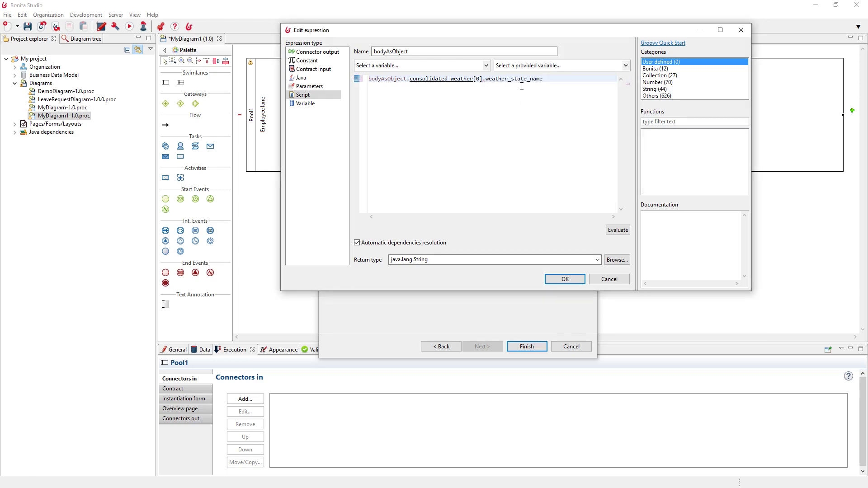
{"action": "type", "text": "String weathe"}
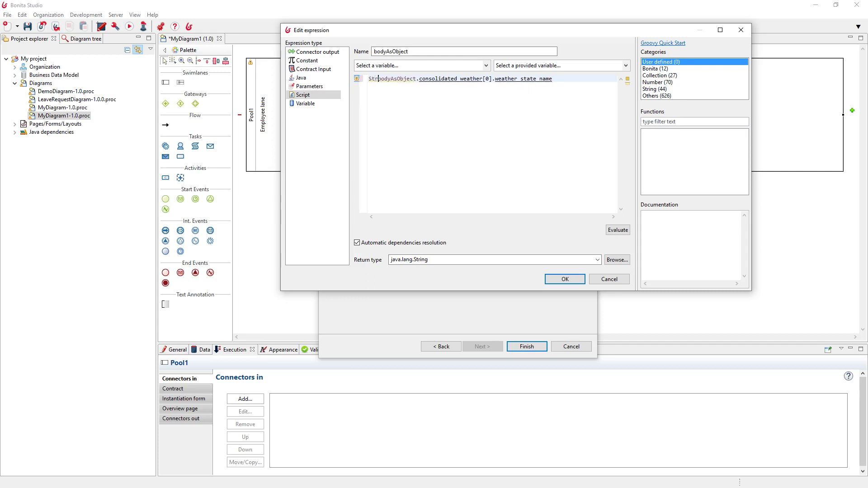
{"action": "type", "text": "r ="}
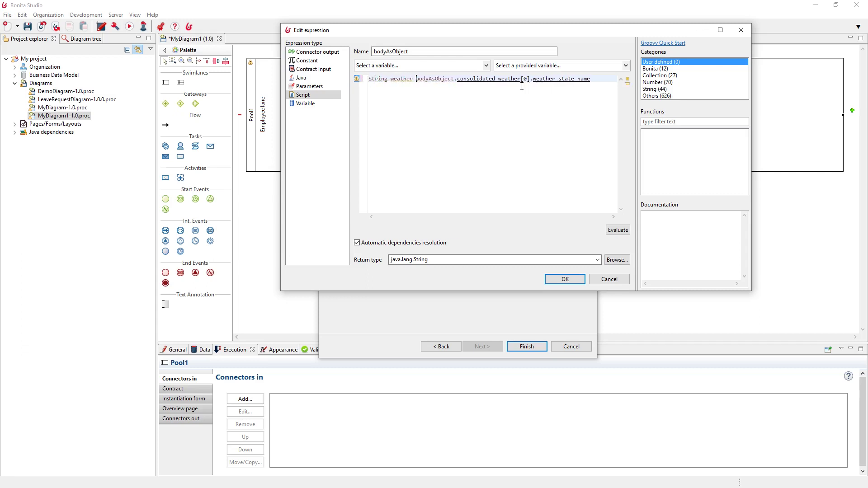
{"action": "left_click", "coordinate": [607, 78]}
{"action": "key", "text": "Return"}
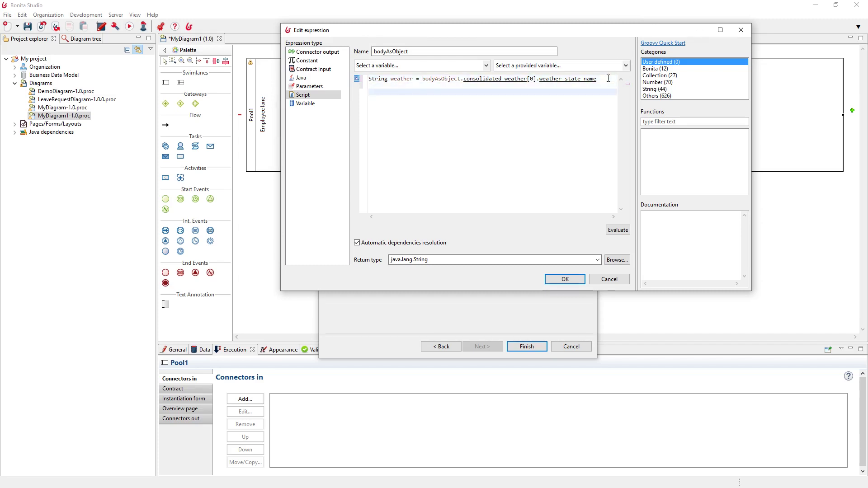
Step: Import java.util.logging.Logger and declare Logger logger = Logger.getLogger("org.bonitasoft") below the weather variable
{"action": "type", "text": "Logger"}
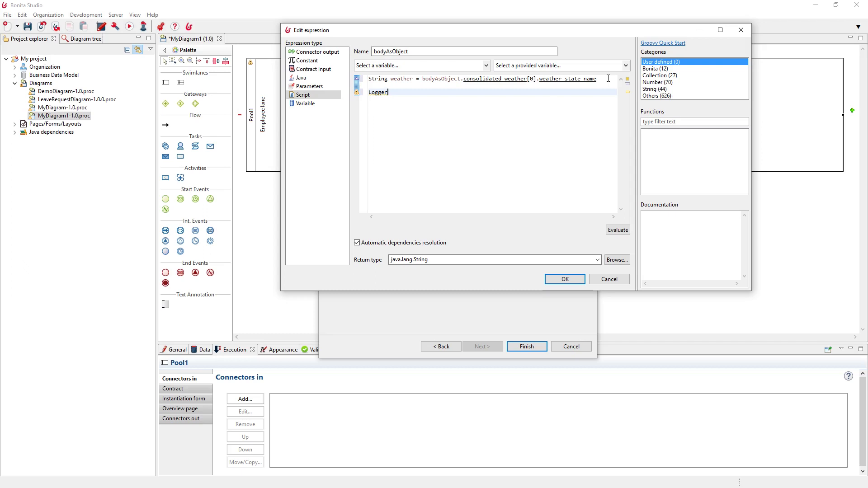
{"action": "key", "text": "ctrl+space"}
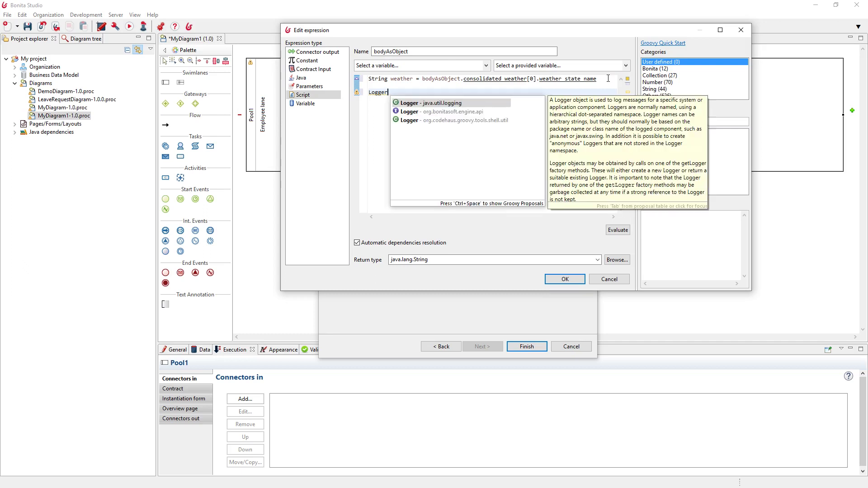
{"action": "double_click", "coordinate": [433, 103]}
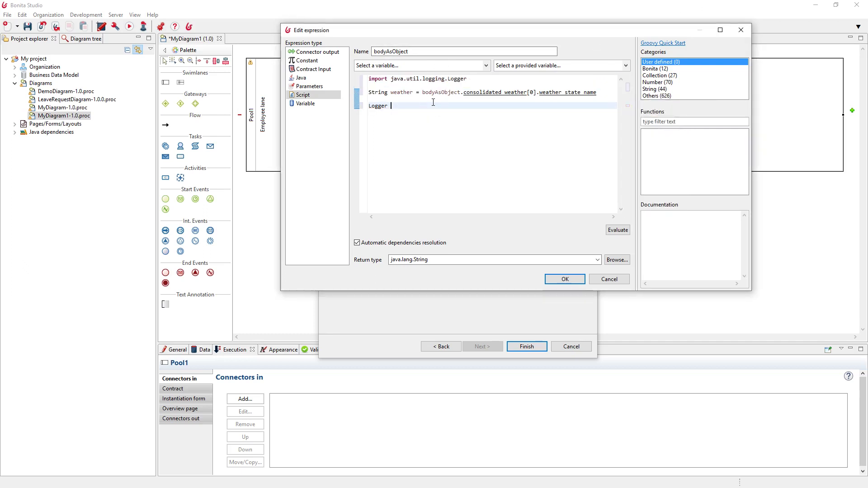
{"action": "type", "text": "logger = Logger."}
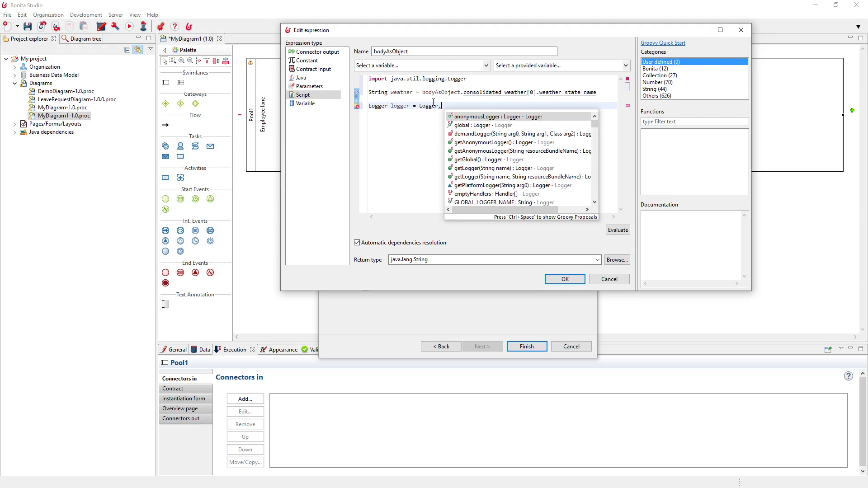
{"action": "type", "text": "getLo"}
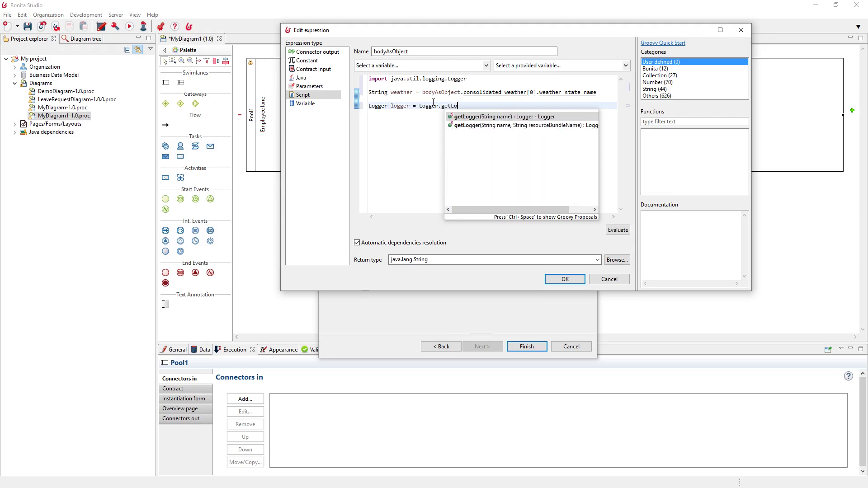
{"action": "key", "text": "Return"}
{"action": "type", "text": "\""}
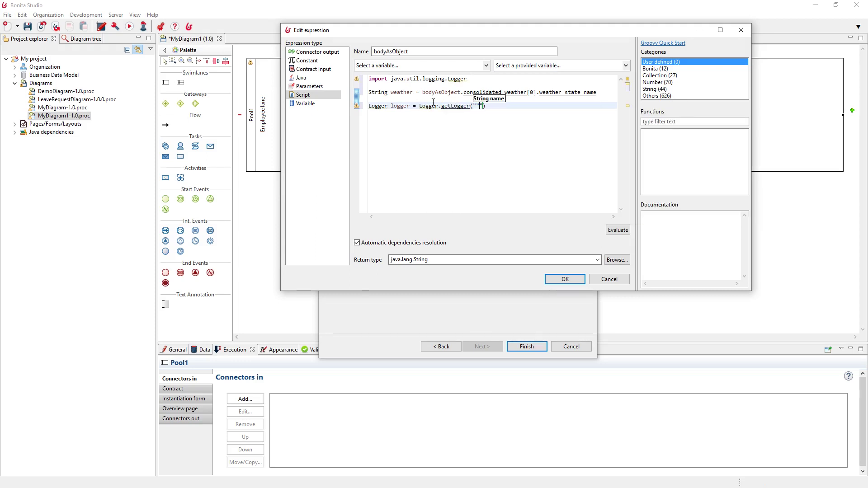
{"action": "type", "text": "org.bonitasoft"}
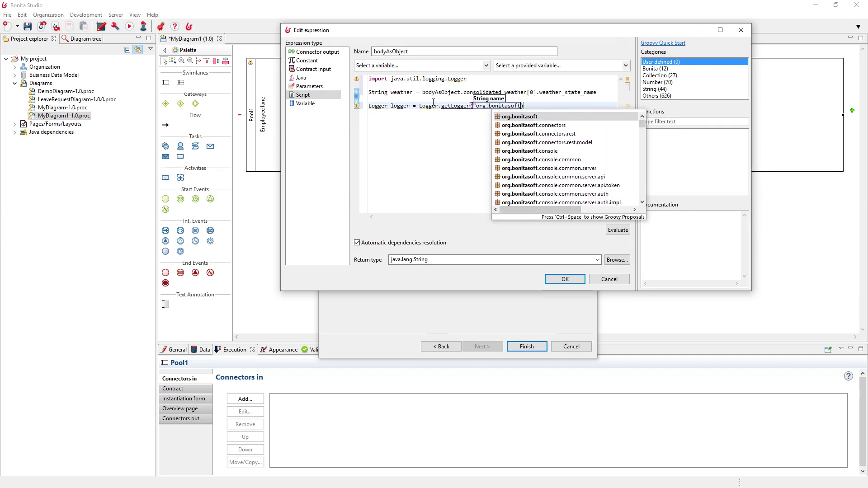
{"action": "key", "text": "Return"}
{"action": "key", "text": "Right"}
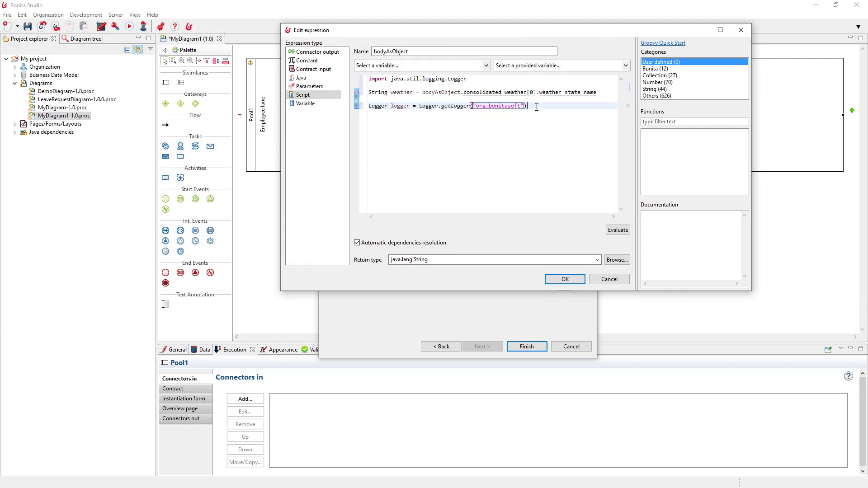
Step: Add the line logger.severe(weather) below the logger declaration to log the weather value
{"action": "key", "text": "Return"}
{"action": "type", "text": "logger"}
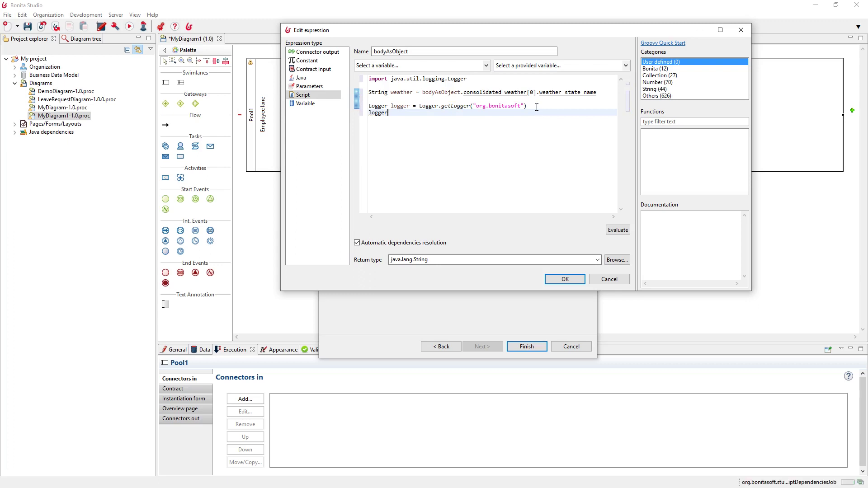
{"action": "type", "text": ".se"}
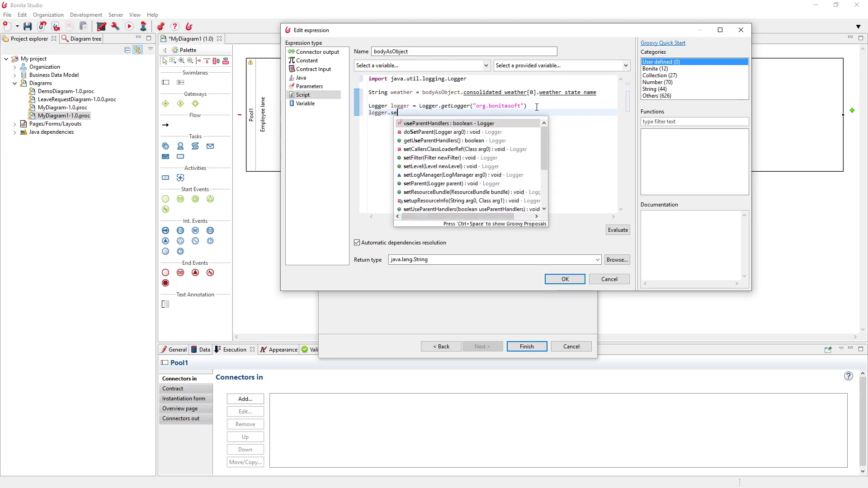
{"action": "type", "text": "ve"}
{"action": "key", "text": "Return"}
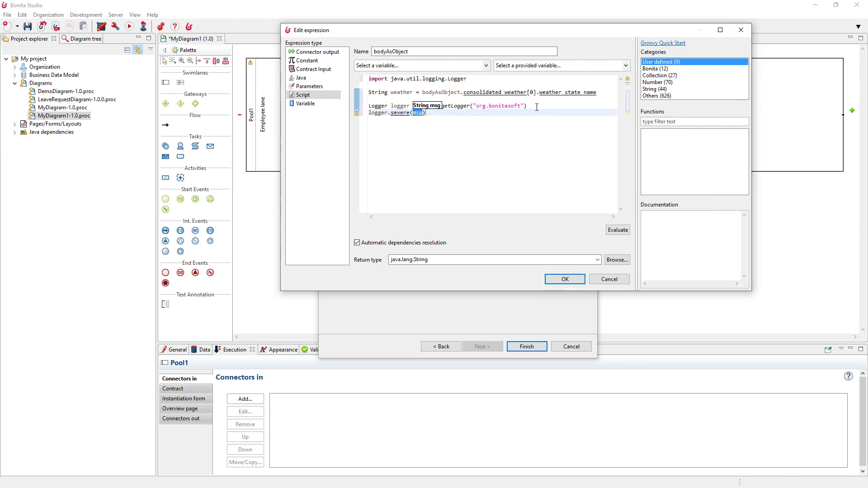
{"action": "type", "text": "we"}
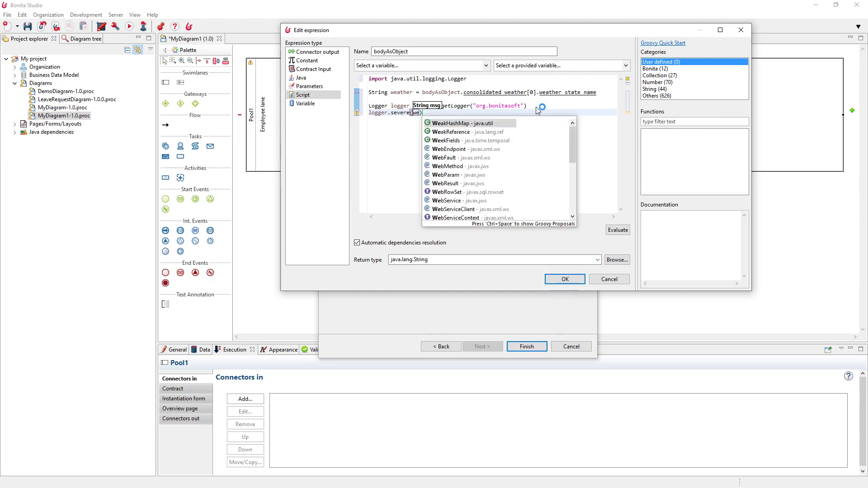
{"action": "type", "text": "ather"}
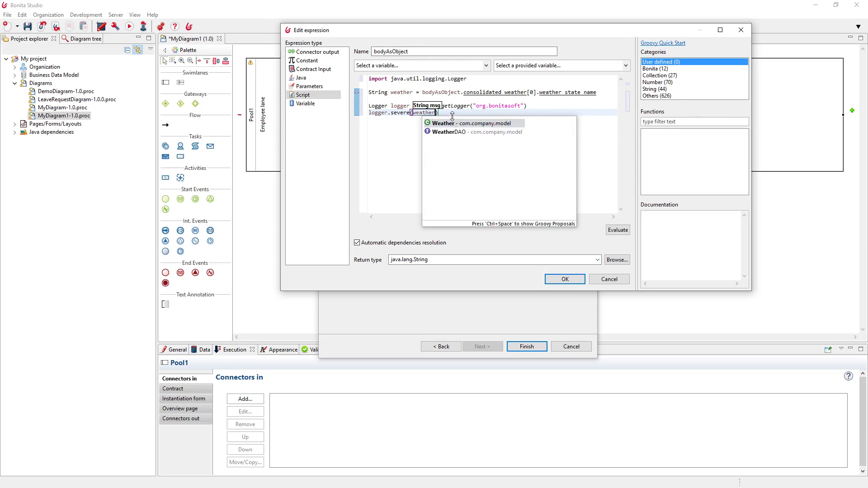
{"action": "key", "text": "Escape"}
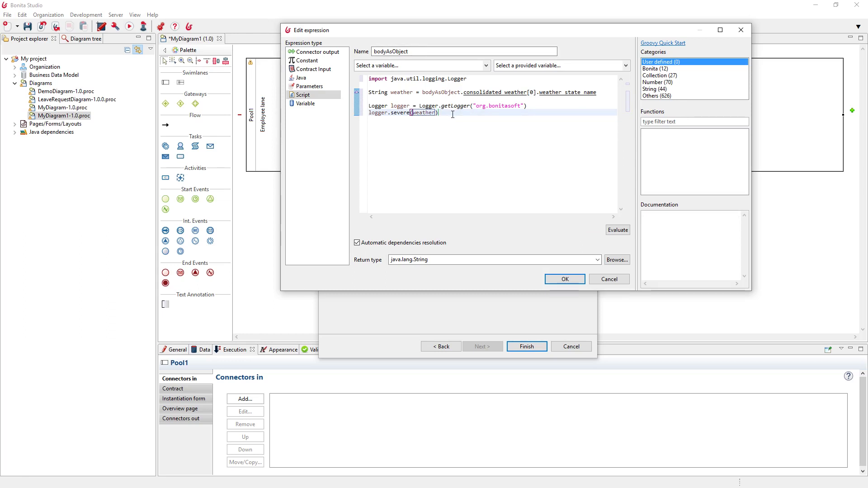
Step: End the script with return weather and save the expression to the output operation
{"action": "key", "text": "Return"}
{"action": "key", "text": "Return"}
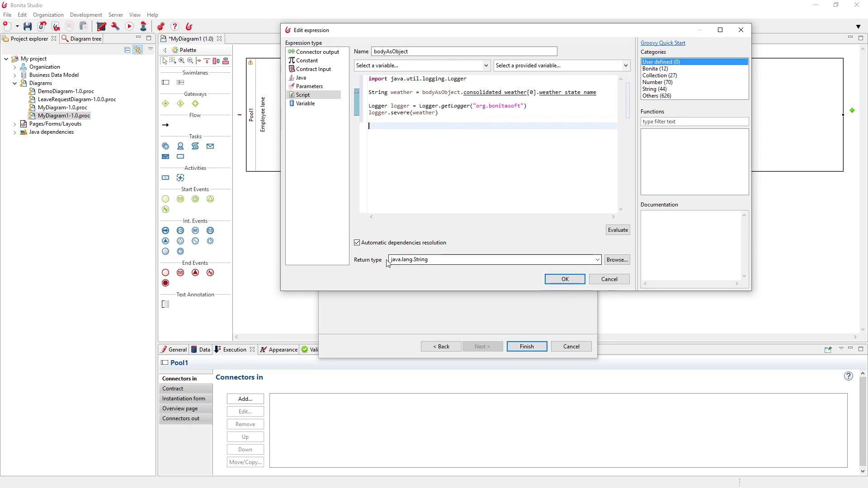
{"action": "type", "text": "re"}
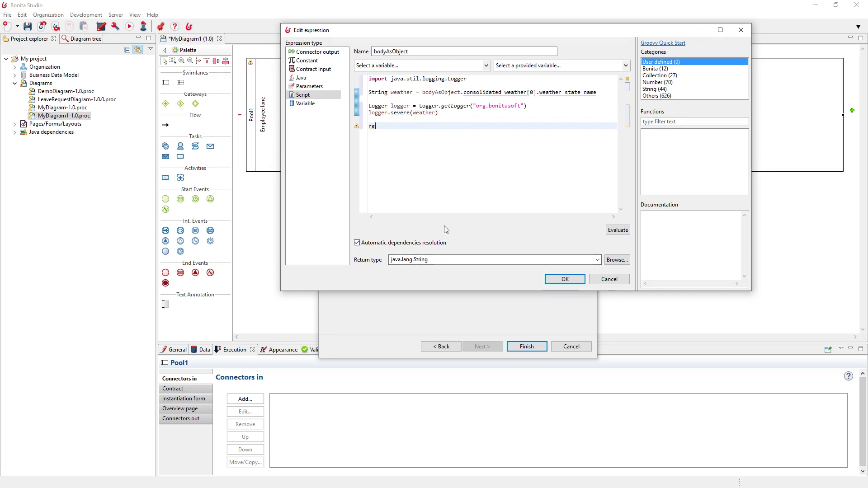
{"action": "type", "text": "turn we"}
{"action": "key", "text": "ctrl+space"}
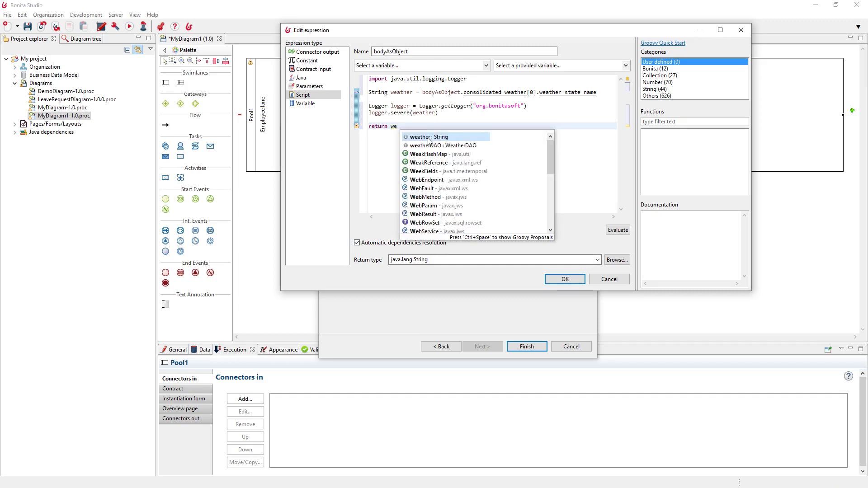
{"action": "key", "text": "Return"}
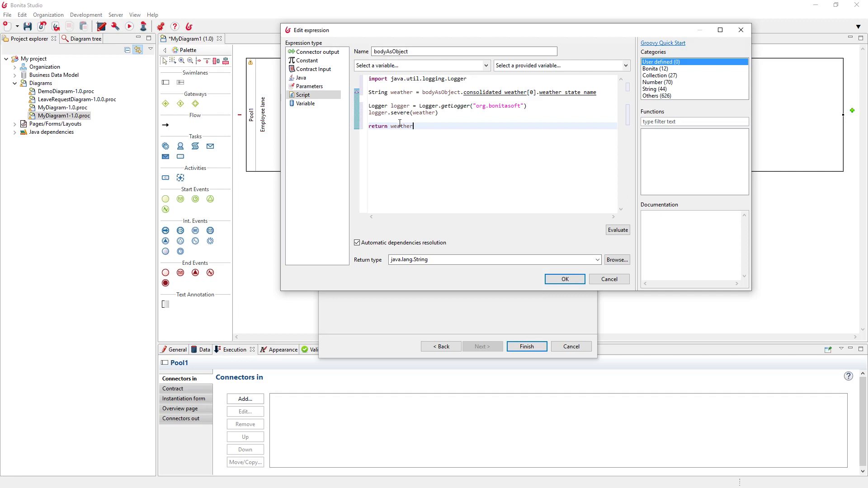
{"action": "left_click", "coordinate": [564, 279]}
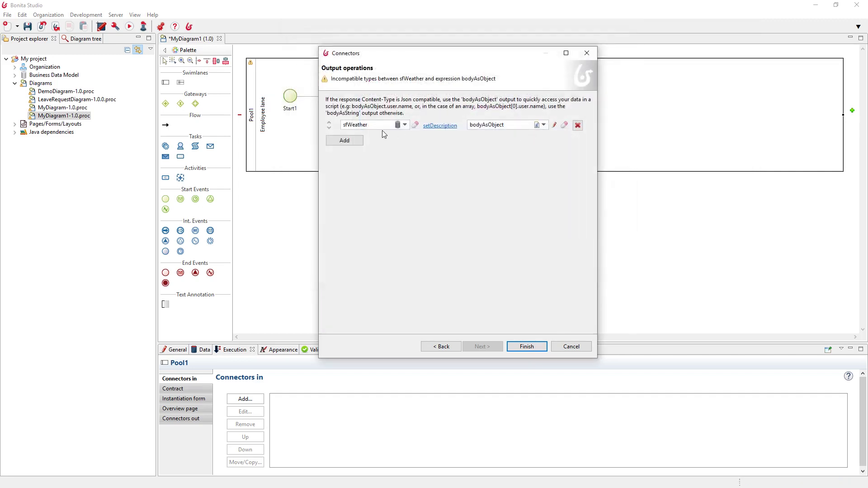
Step: Finish the Get weather SF connector configuration and save the MyDiagram1 diagram
{"action": "left_click", "coordinate": [542, 346]}
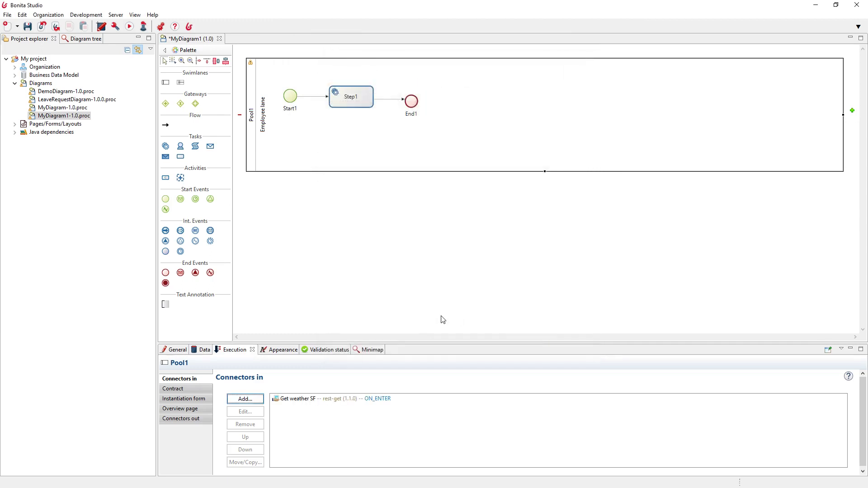
{"action": "left_click", "coordinate": [28, 26]}
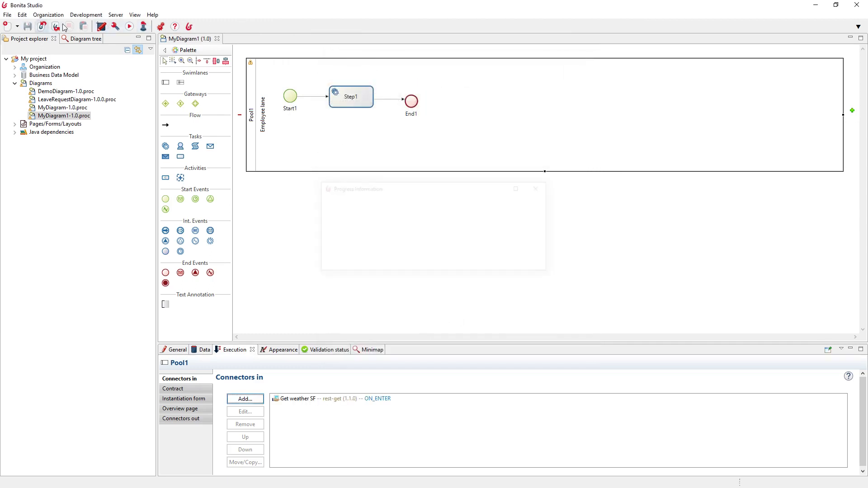
Step: Run the Pool1 process and start a case from its automatically generated form in the browser
{"action": "left_click", "coordinate": [131, 27]}
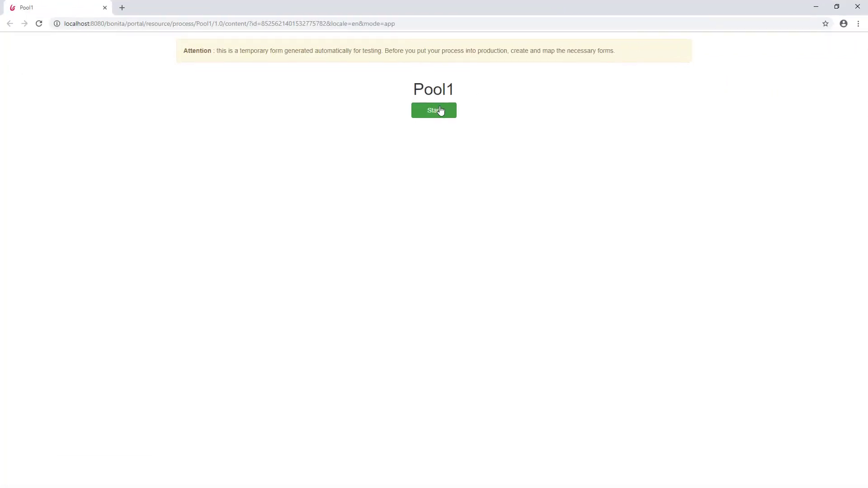
{"action": "left_click", "coordinate": [439, 111]}
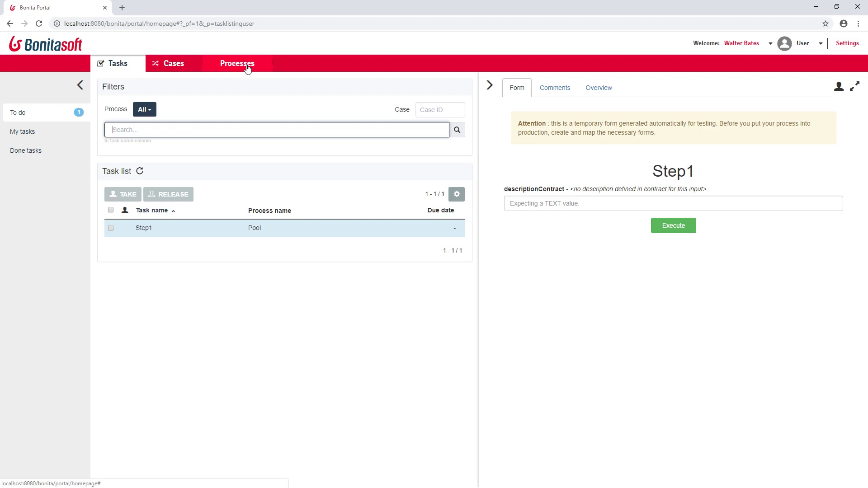
Step: Switch the portal to the Administrator profile and list the archived cases
{"action": "left_click", "coordinate": [746, 44]}
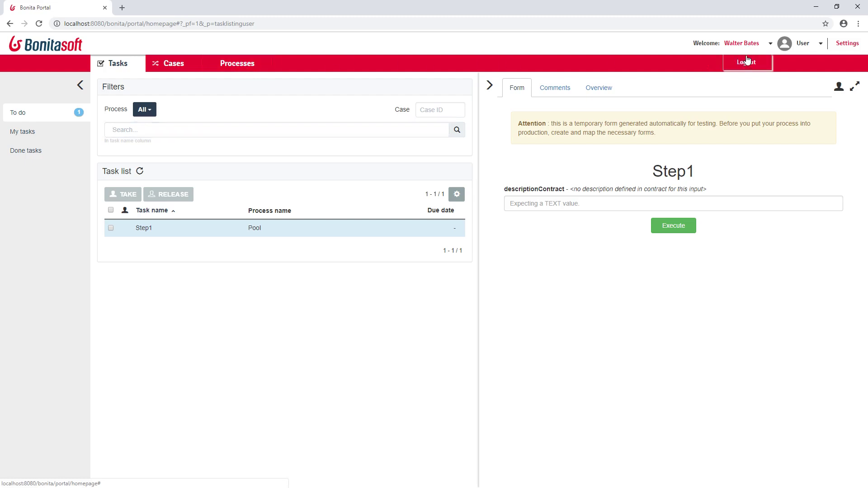
{"action": "left_click", "coordinate": [820, 43]}
{"action": "left_click", "coordinate": [790, 77]}
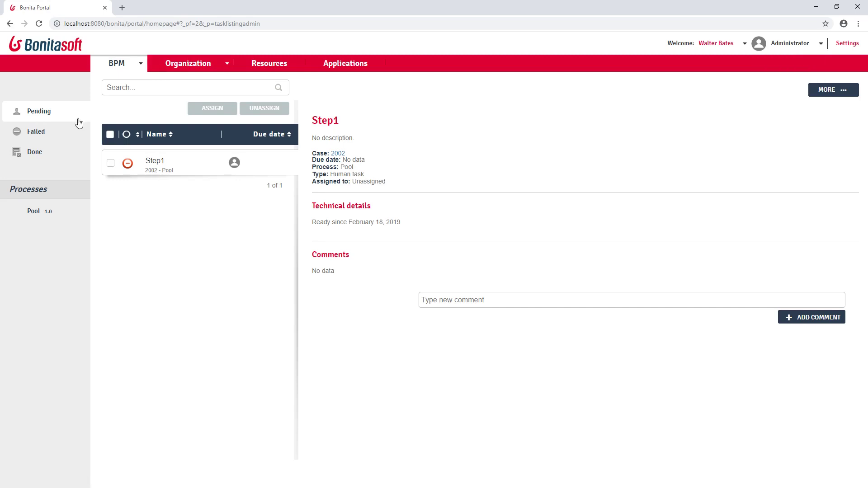
{"action": "left_click", "coordinate": [131, 65]}
{"action": "left_click", "coordinate": [126, 94]}
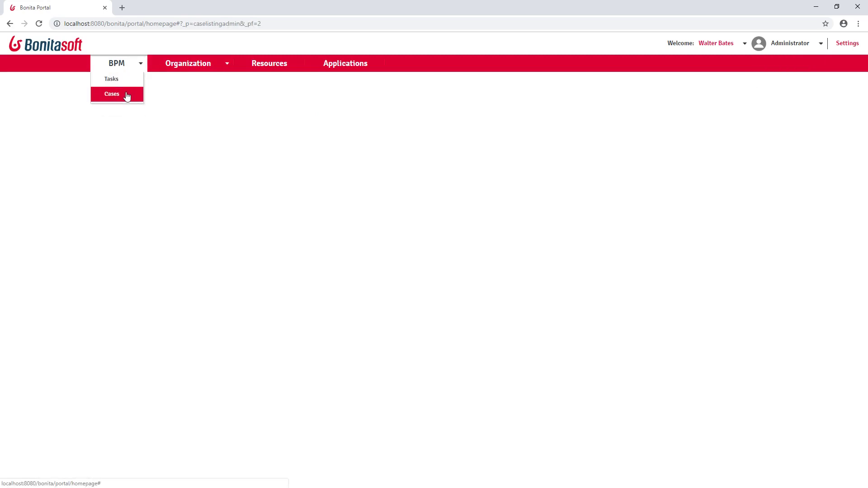
{"action": "left_click", "coordinate": [174, 128]}
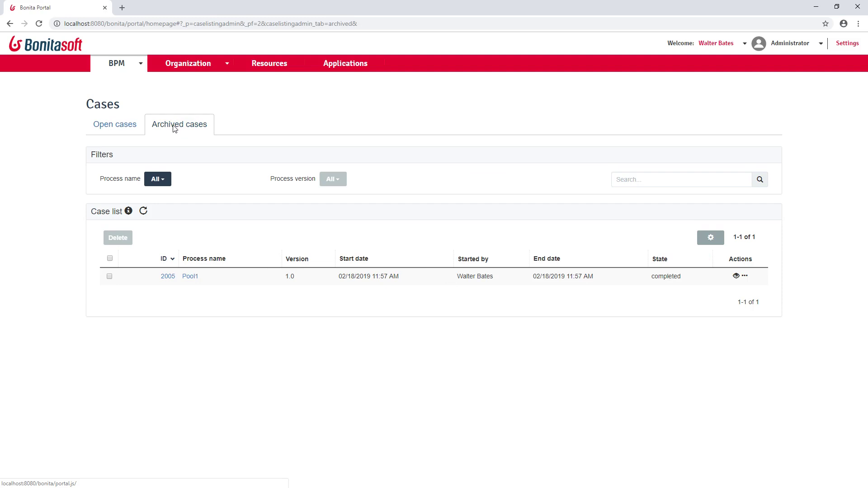
Step: Open the overview of the archived Pool1 case and check the sfWeather description in its business data
{"action": "left_click", "coordinate": [171, 277]}
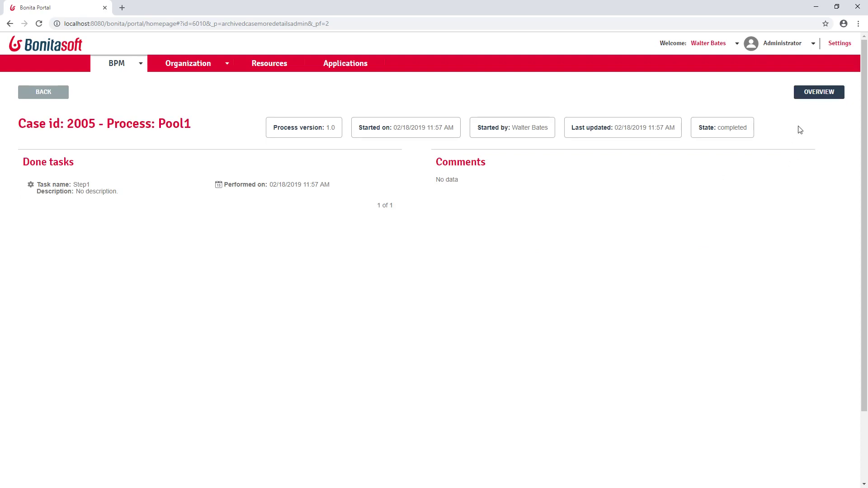
{"action": "left_click", "coordinate": [800, 91]}
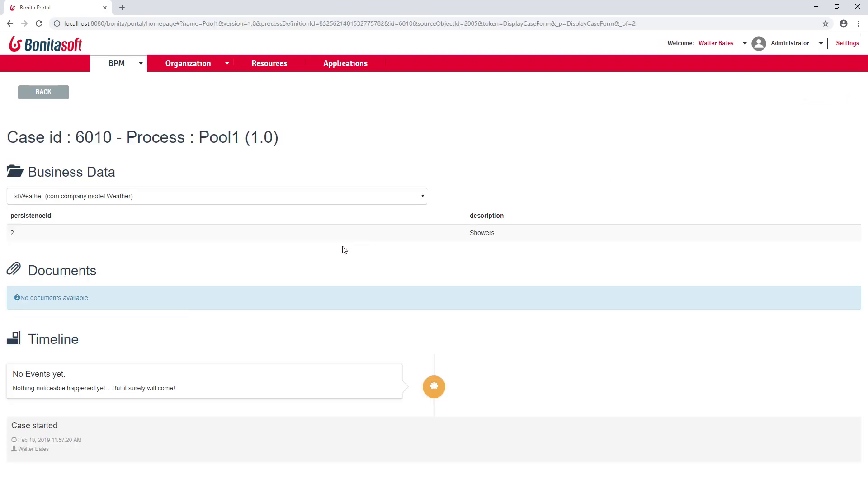
{"action": "double_click", "coordinate": [484, 234]}
Step: Switch to the Bonita log in Notepad++, reload the file and locate the weather entry logged by the latest Pool1 run
{"action": "key", "text": "alt+Tab"}
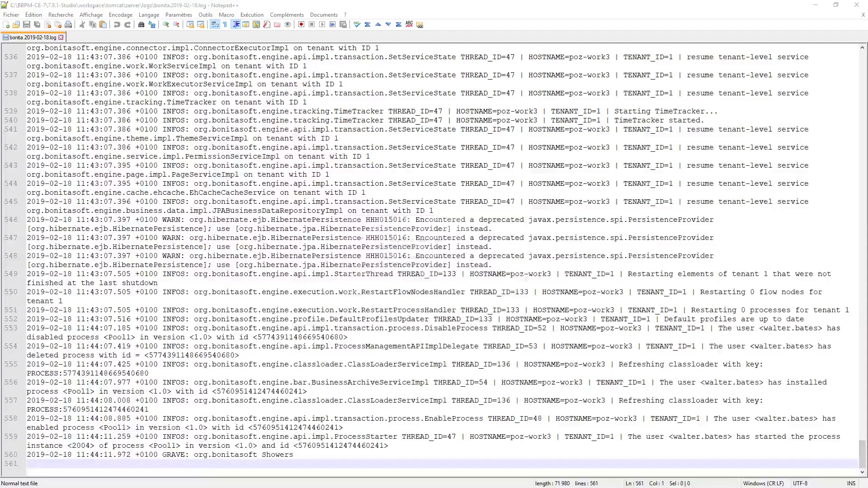
{"action": "left_click", "coordinate": [462, 286]}
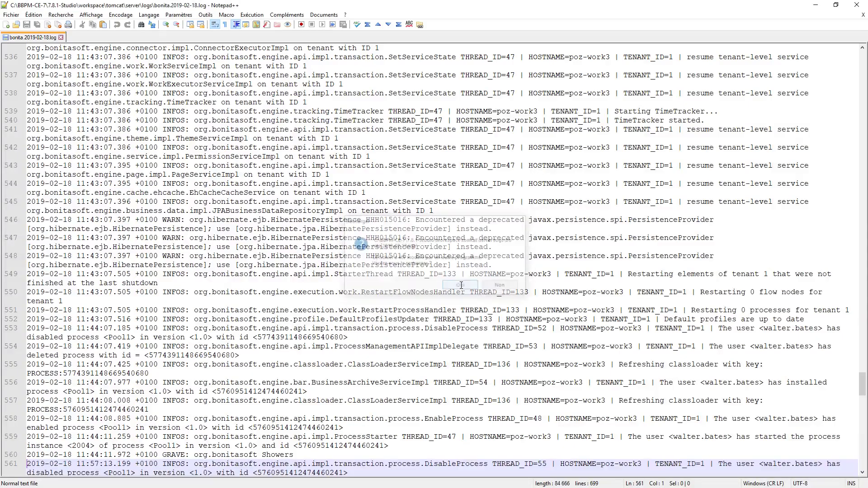
{"action": "scroll", "coordinate": [459, 287], "scroll_direction": "down", "scroll_amount": 20}
{"action": "scroll", "coordinate": [460, 286], "scroll_direction": "down", "scroll_amount": 10}
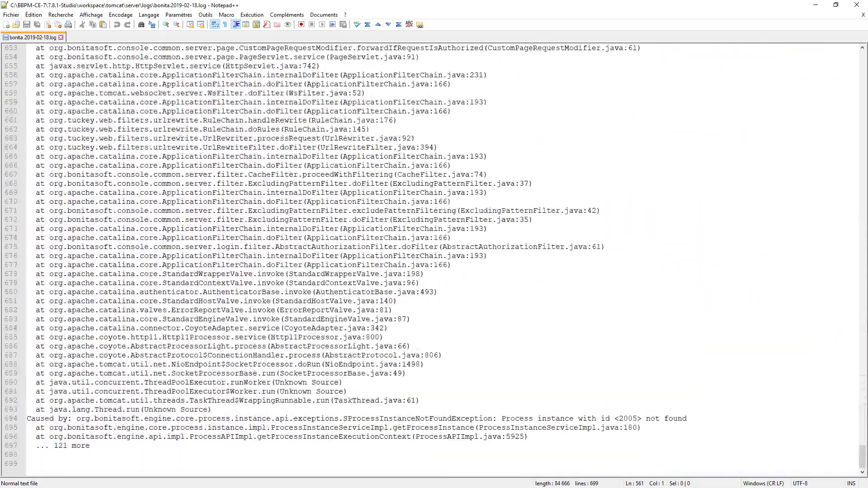
{"action": "scroll", "coordinate": [206, 342], "scroll_direction": "up", "scroll_amount": 20}
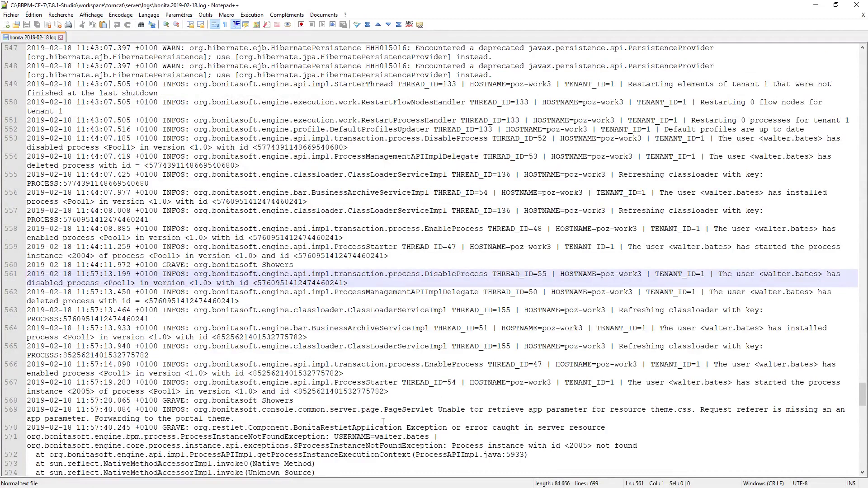
{"action": "left_click_drag", "start_coordinate": [293, 401], "coordinate": [163, 398]}
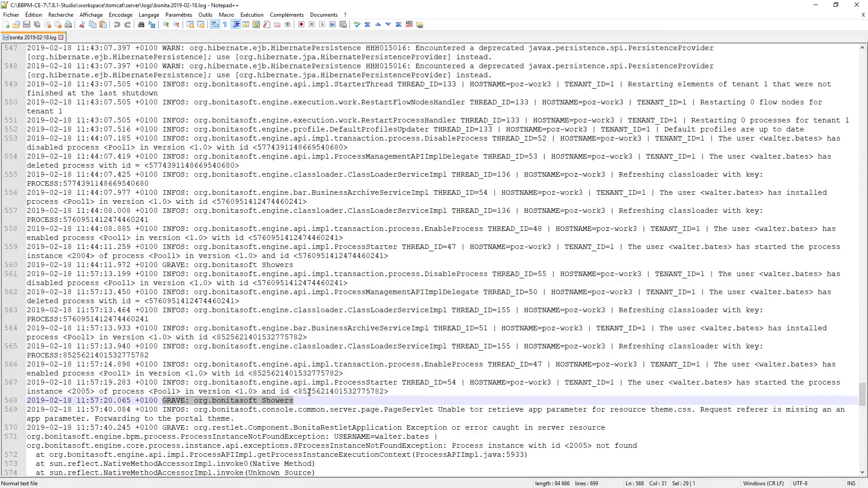
Step: Return to Bonita Studio and review the Get weather SF connector's settings through to its output operations, then leave without changing anything
{"action": "left_click", "coordinate": [821, 5]}
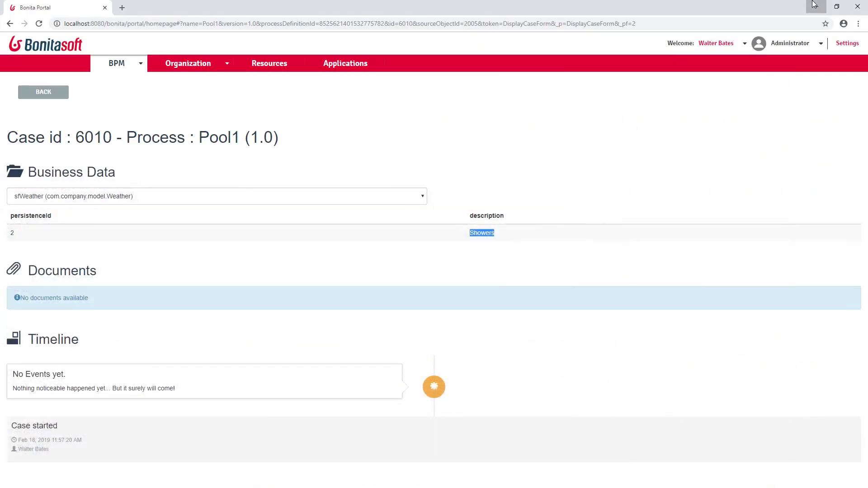
{"action": "left_click", "coordinate": [816, 5]}
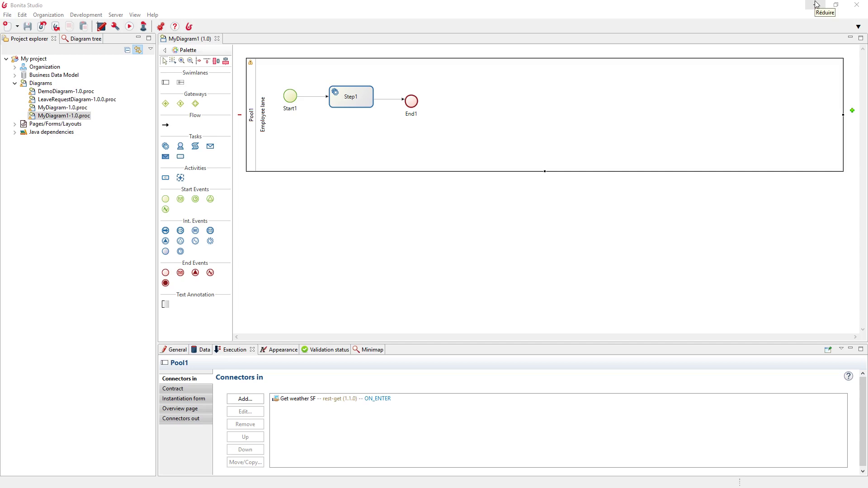
{"action": "double_click", "coordinate": [293, 402]}
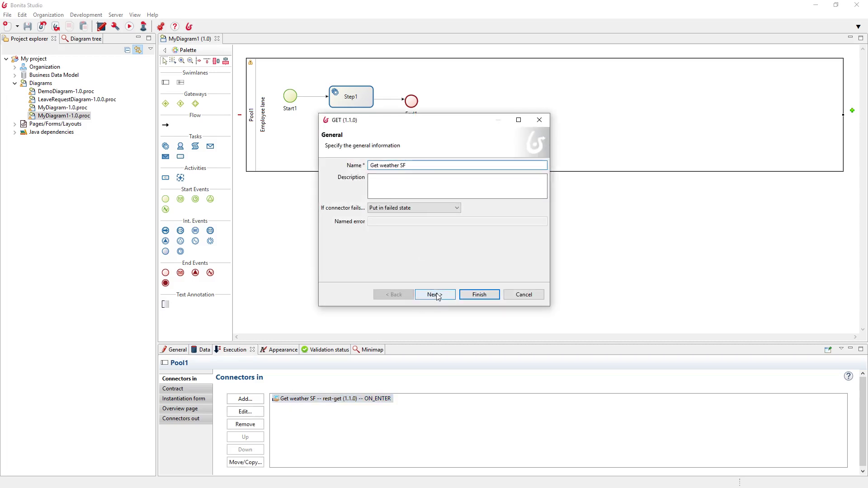
{"action": "left_click", "coordinate": [436, 295]}
{"action": "left_click", "coordinate": [480, 294]}
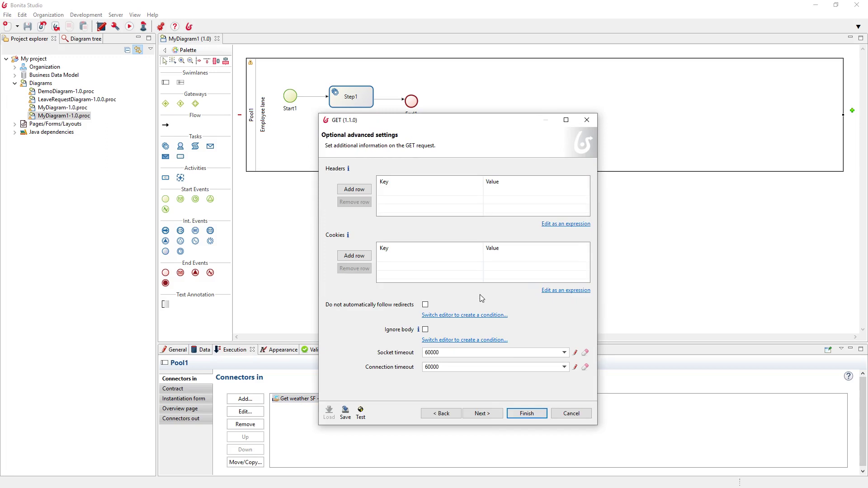
{"action": "left_click", "coordinate": [497, 415]}
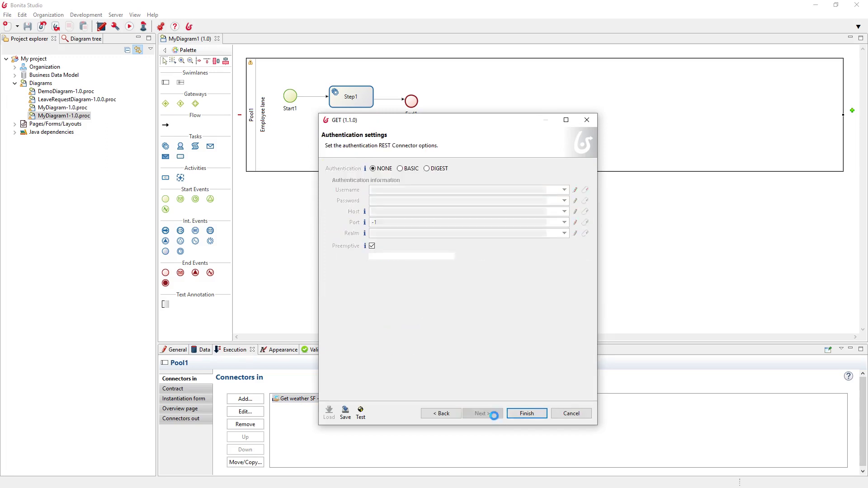
{"action": "left_click", "coordinate": [494, 415]}
{"action": "left_click", "coordinate": [494, 415]}
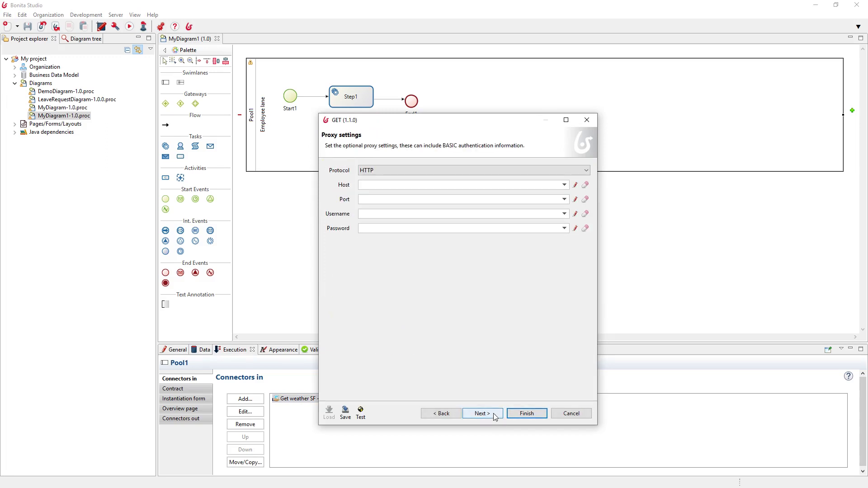
{"action": "left_click", "coordinate": [495, 417]}
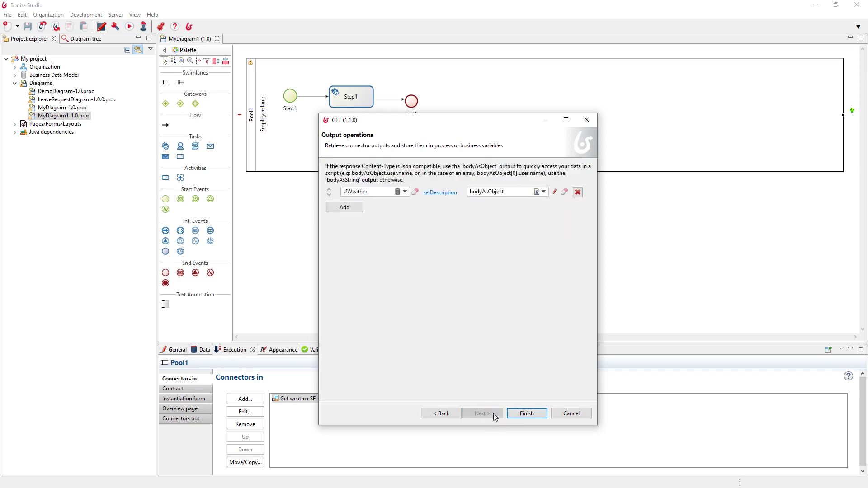
{"action": "left_click", "coordinate": [566, 414]}
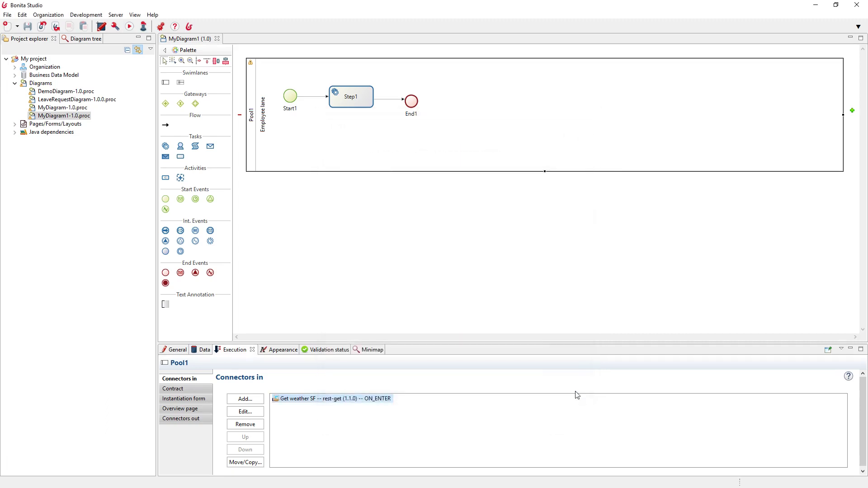
{"action": "left_click", "coordinate": [821, 9]}
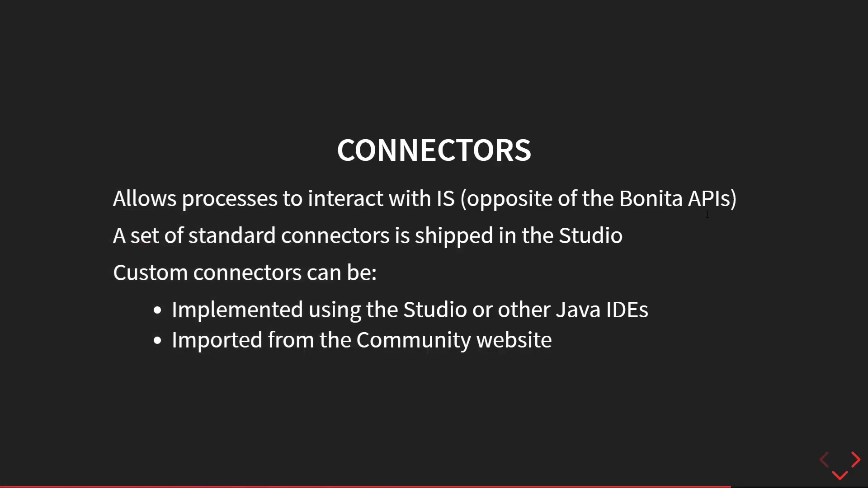